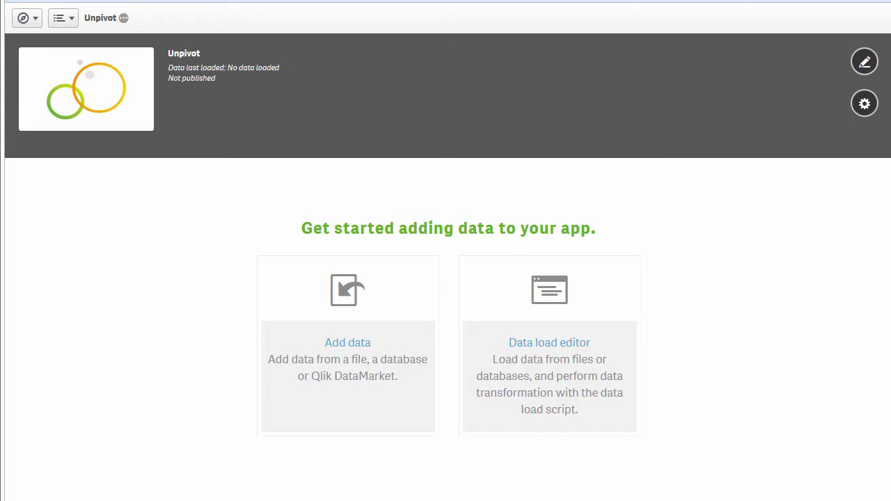
Step: Switch to the Excel_Report_1.xlsx workbook window
key("alt+Tab")
key("alt+Tab")
key("alt+Tab")
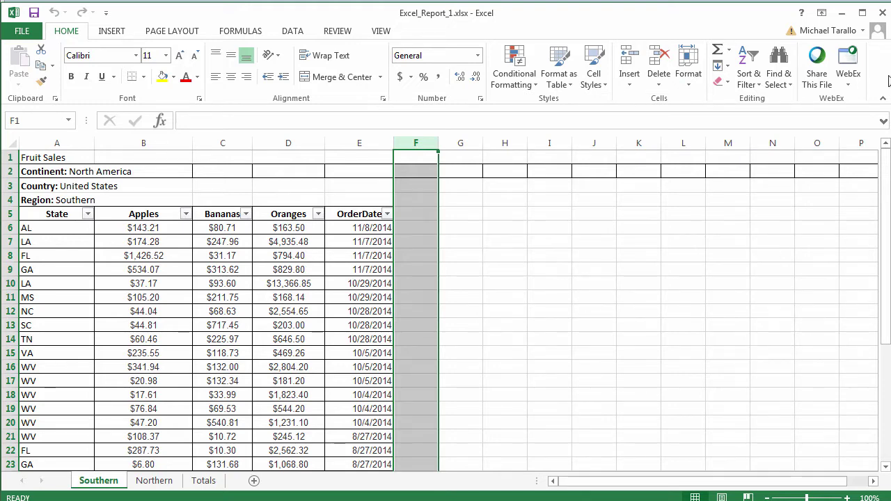
Step: Drop Excel_Report_1.xlsx from the file browser into the app's Attach files upload area
left_click(842, 12)
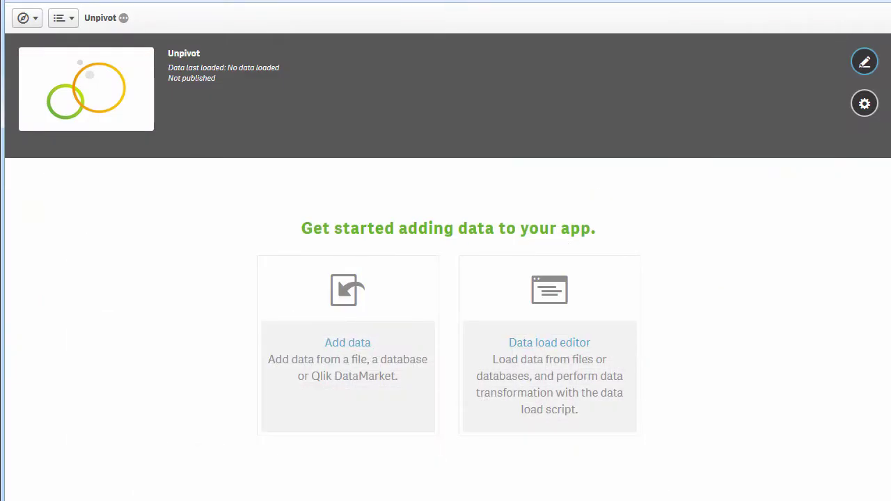
left_click(357, 382)
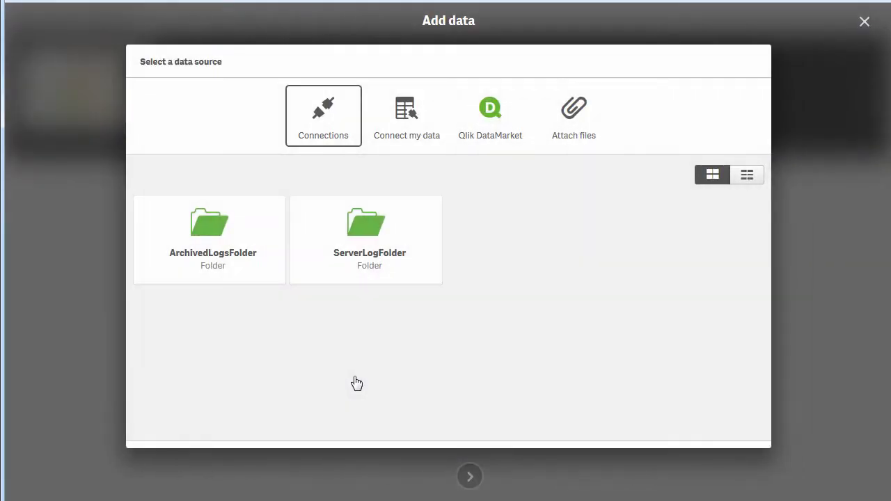
left_click(581, 127)
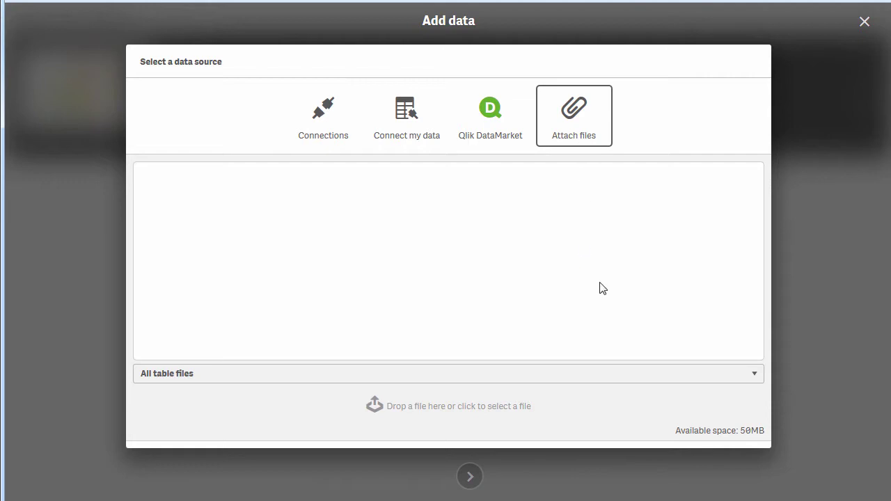
key("alt+Tab")
key("alt+Tab")
key("alt+Tab")
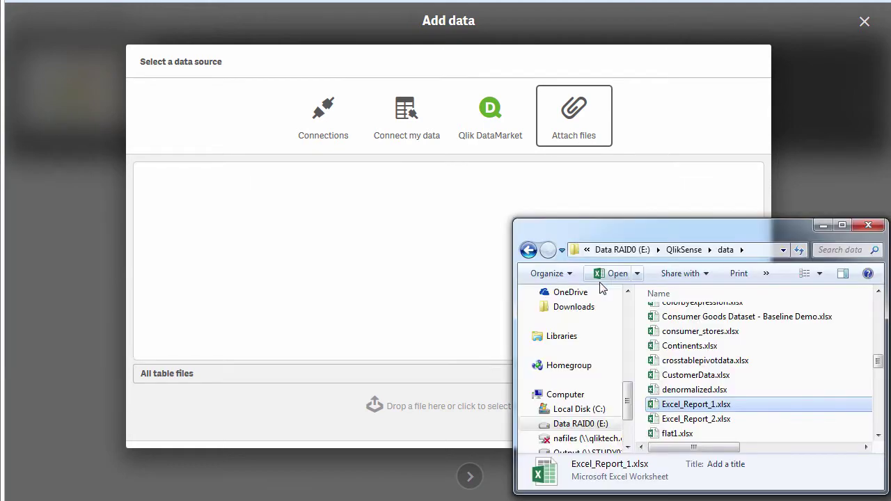
left_click_drag(679, 405, 467, 292)
left_click(822, 227)
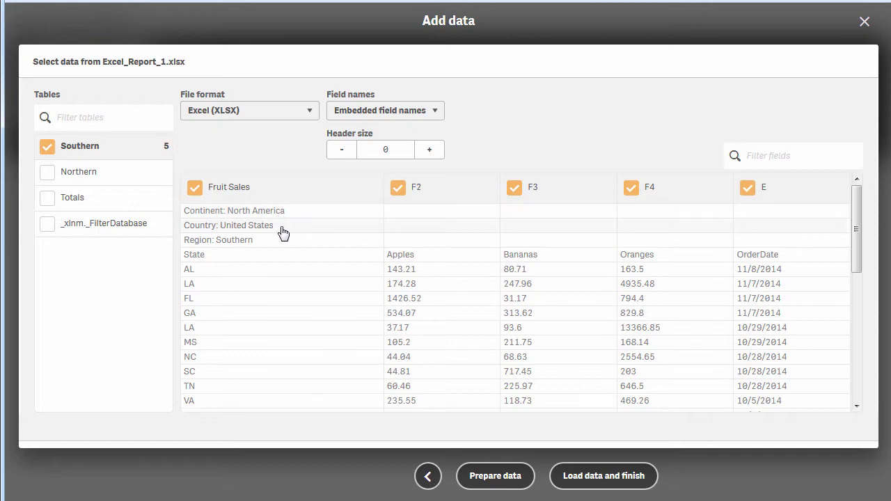
Step: Set the Southern sheet's header size to 4 and add it via Prepare data
left_click(434, 158)
left_click(434, 158)
left_click(434, 158)
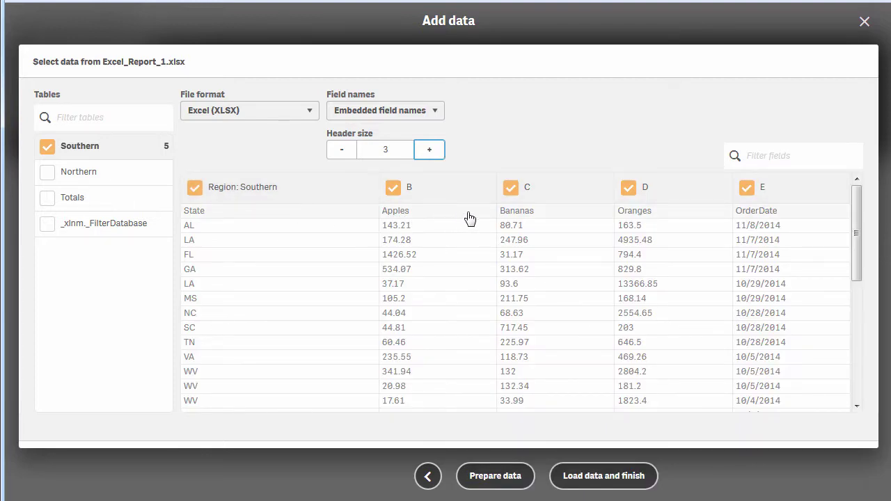
left_click(430, 151)
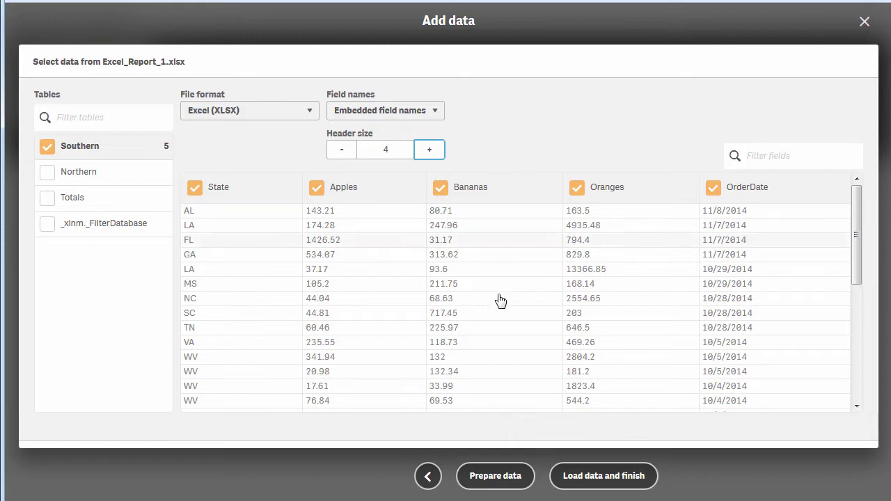
left_click(493, 475)
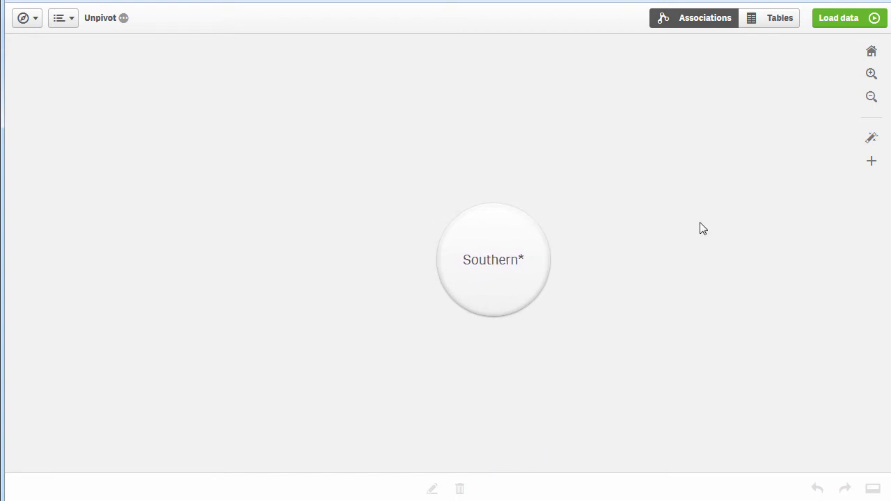
Step: Open the Southern table from the Tables list for editing
left_click(772, 25)
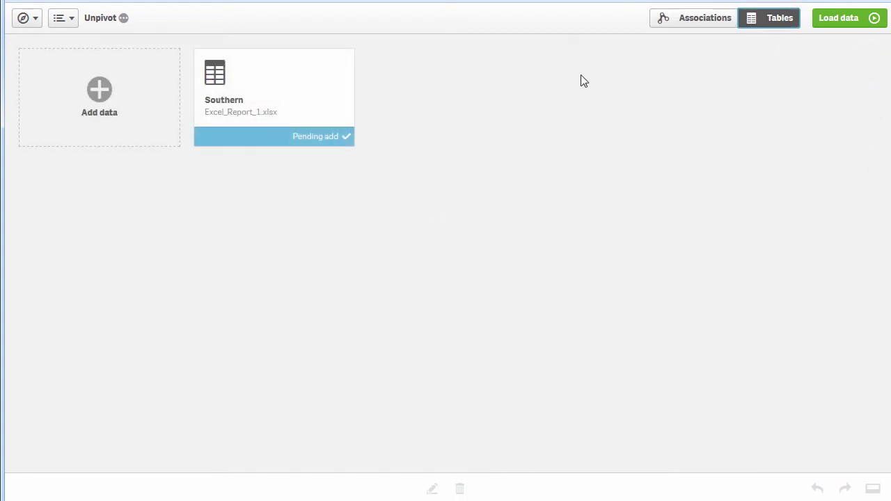
left_click(322, 69)
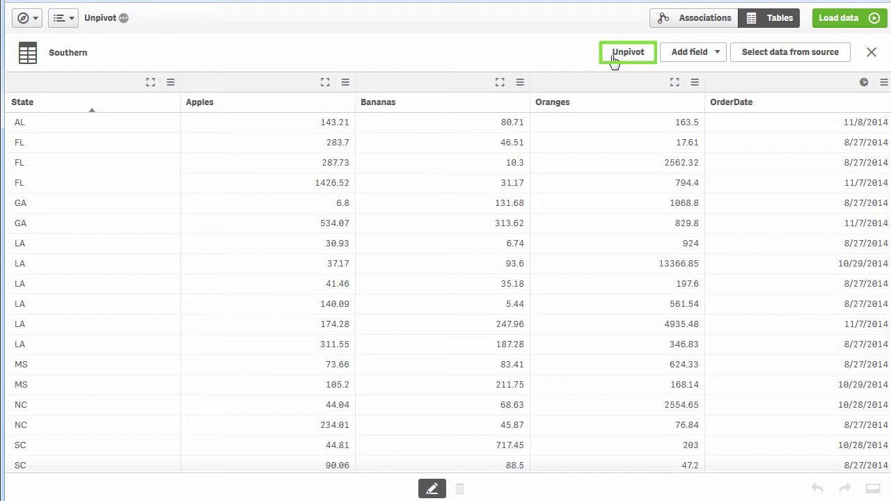
left_click(333, 103)
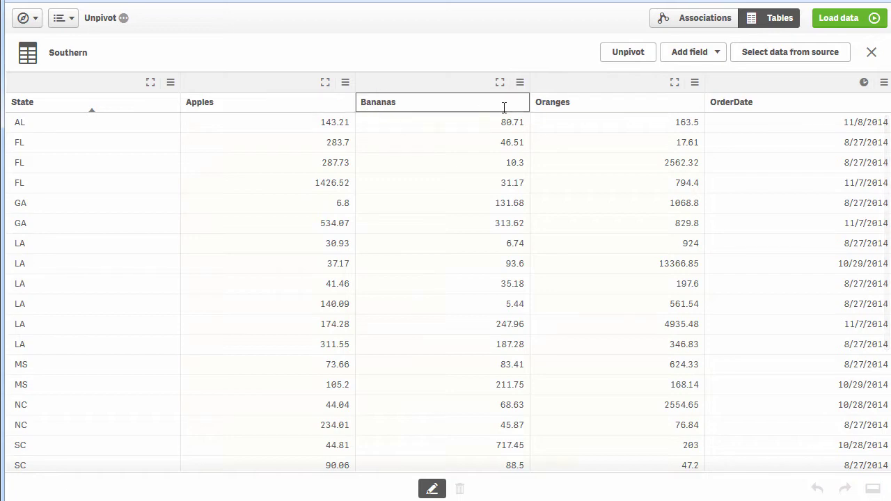
left_click(511, 104)
left_click(569, 104)
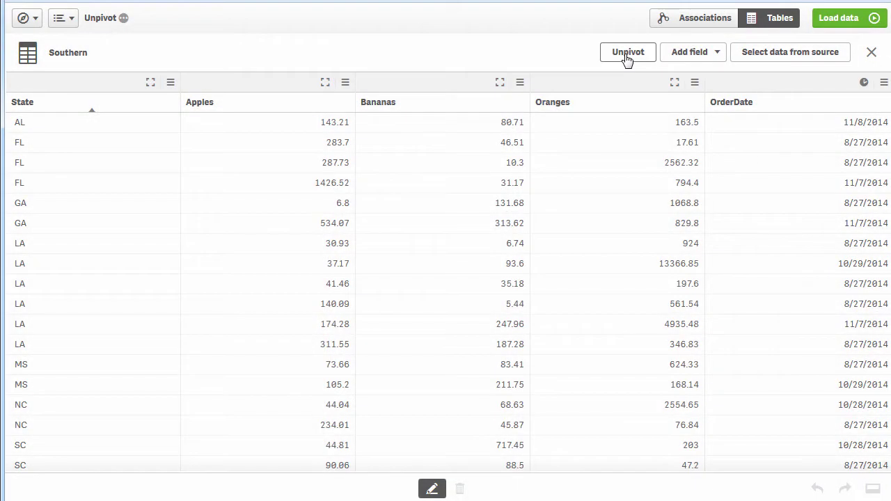
Step: Unpivot the Apples, Bananas and Oranges columns of the Southern table
left_click(626, 58)
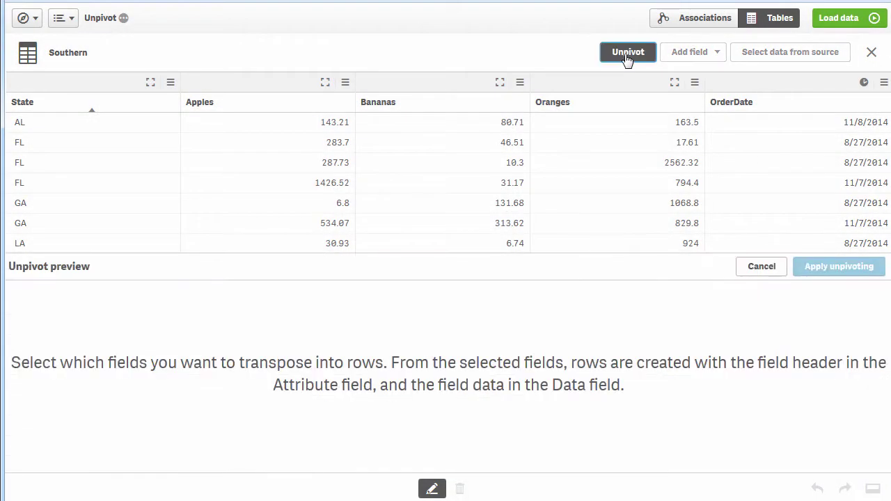
left_click(307, 83)
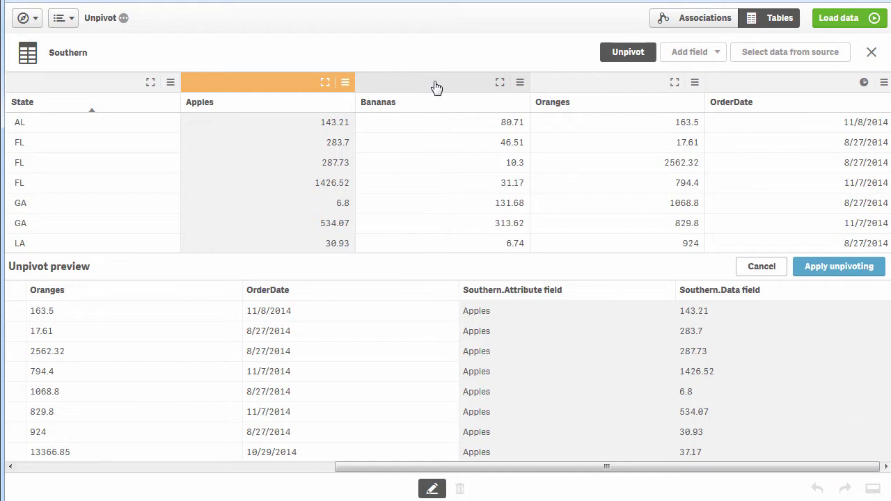
left_click(449, 86)
left_click(568, 89)
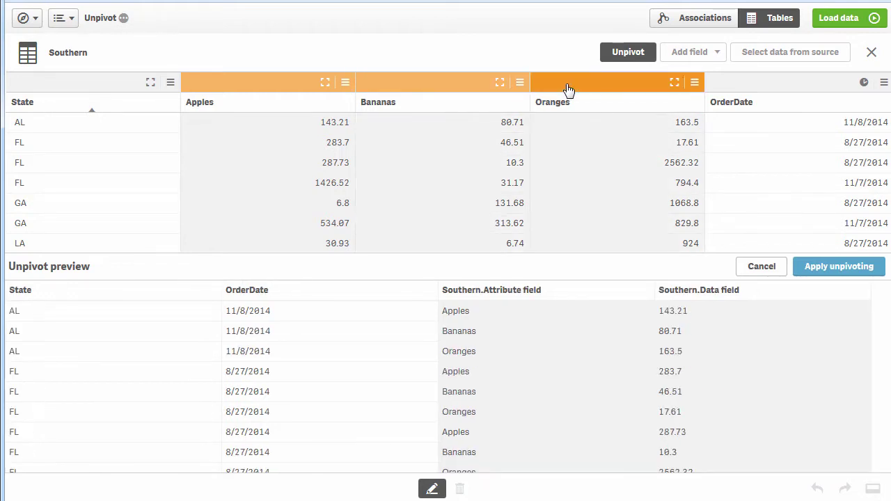
left_click(837, 272)
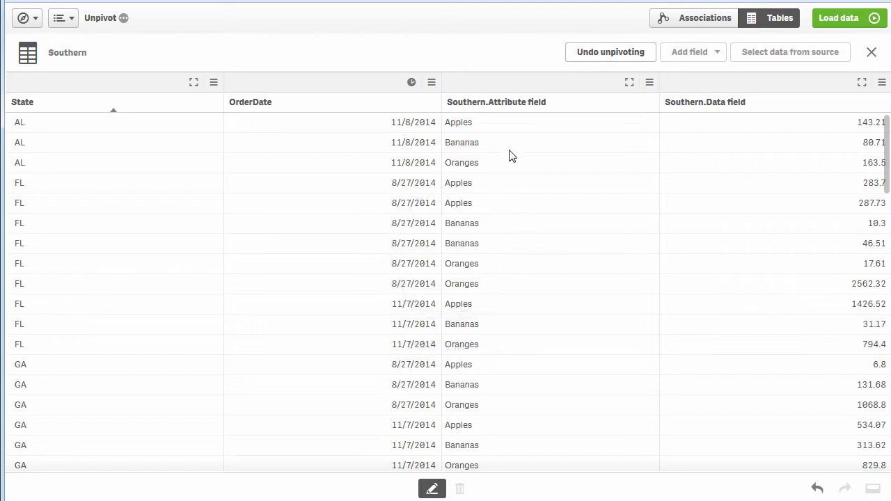
Step: Rename Southern.Attribute field to Item and Southern.Data field to Sales
key("ctrl+a")
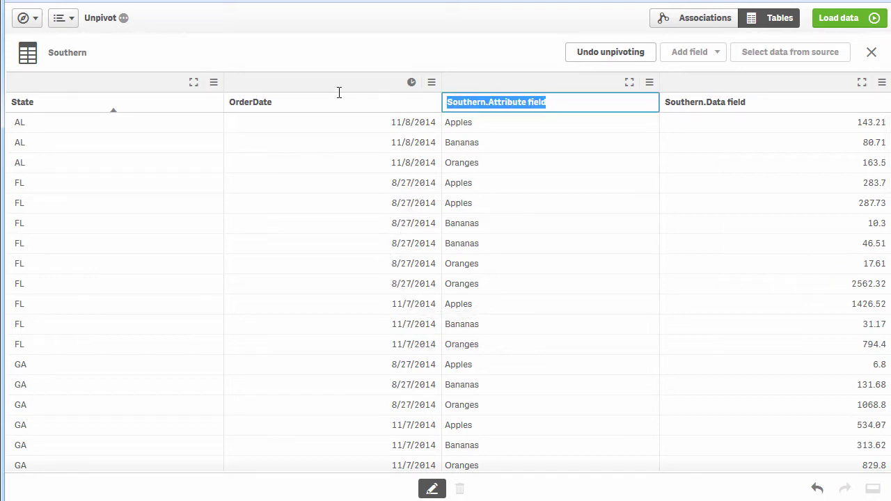
type("Item")
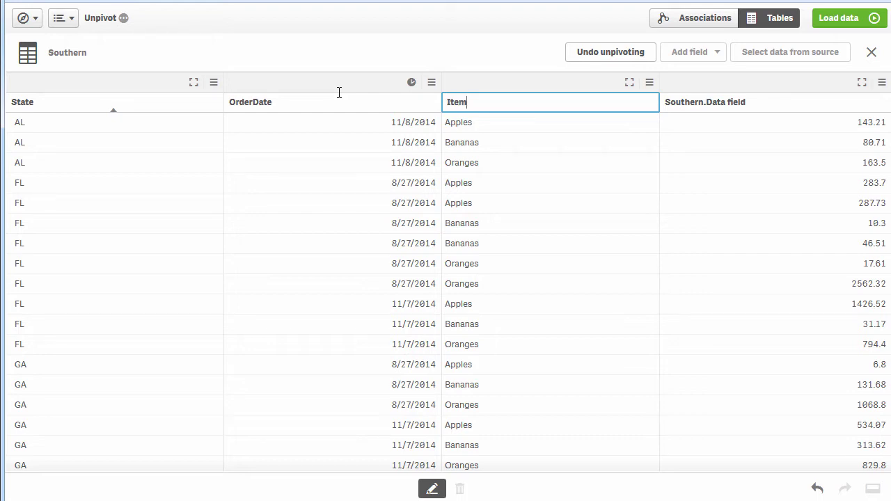
left_click(744, 101)
left_click_drag(748, 101, 643, 104)
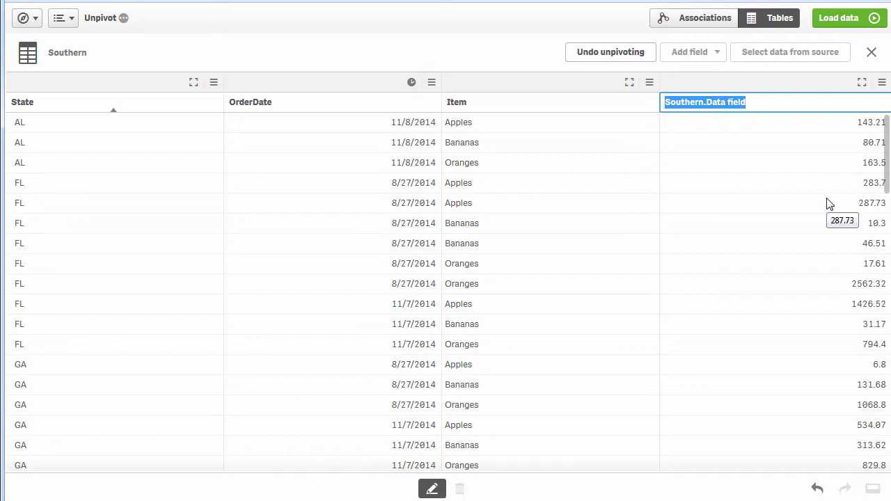
type("Sales")
key("Return")
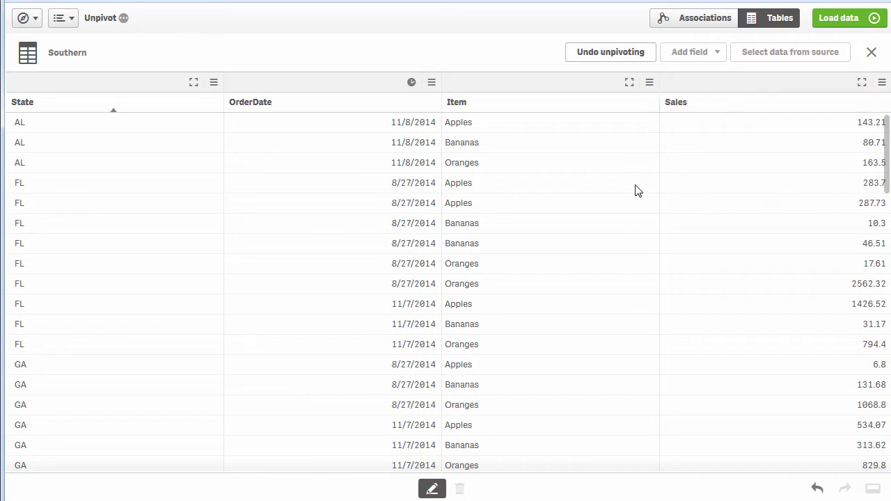
scroll(137, 160, "down", 9)
scroll(120, 271, "down", 12)
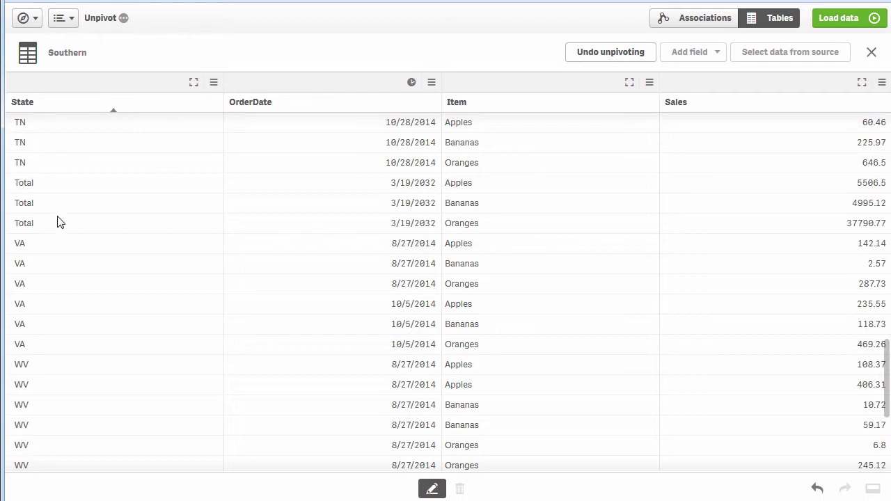
scroll(72, 213, "up", 20)
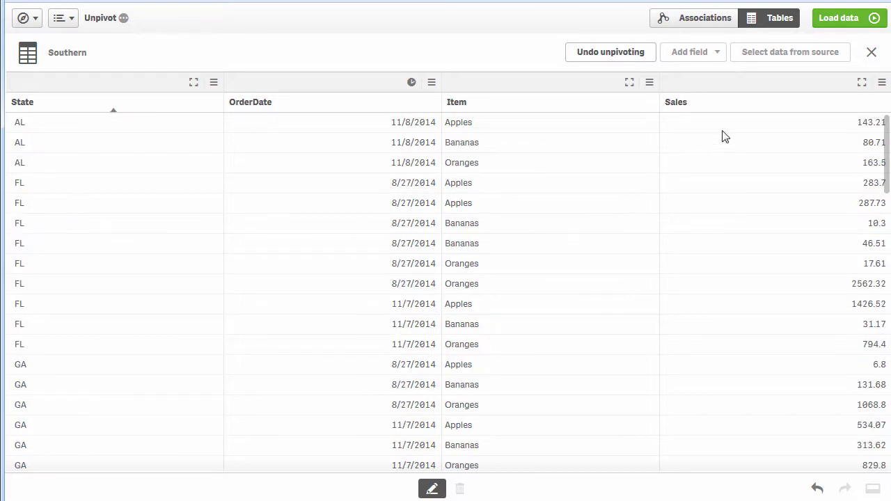
Step: Load the prepared data and unlock the auto-generated load script for editing
left_click(850, 21)
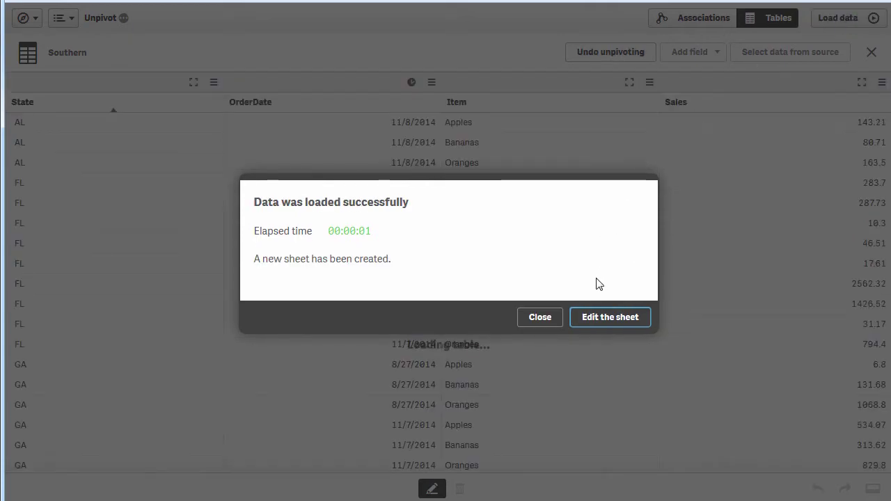
left_click(596, 317)
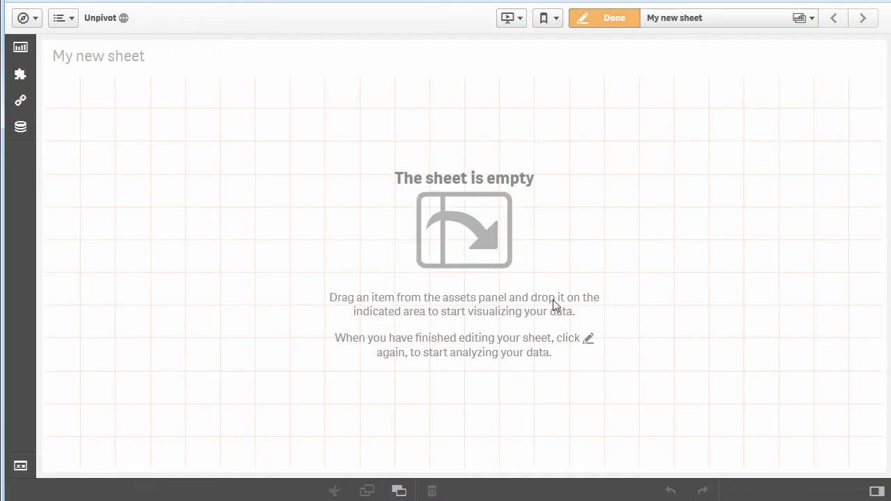
left_click(39, 26)
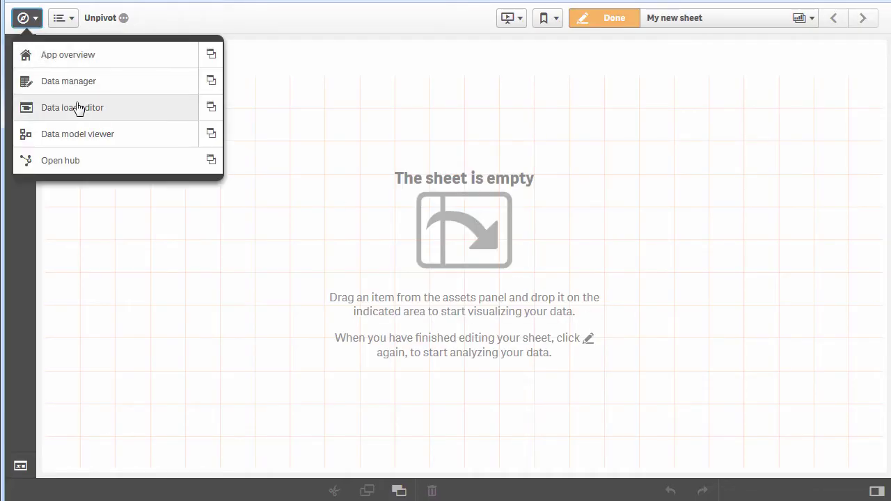
left_click(77, 108)
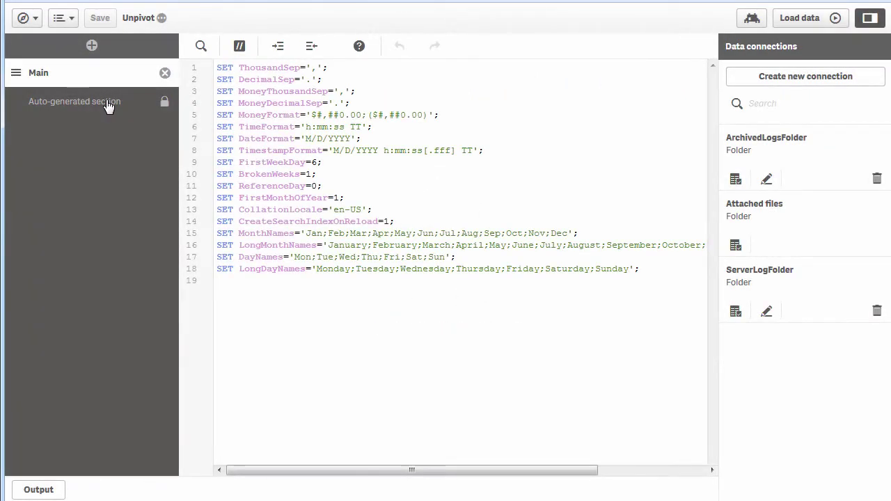
left_click(108, 106)
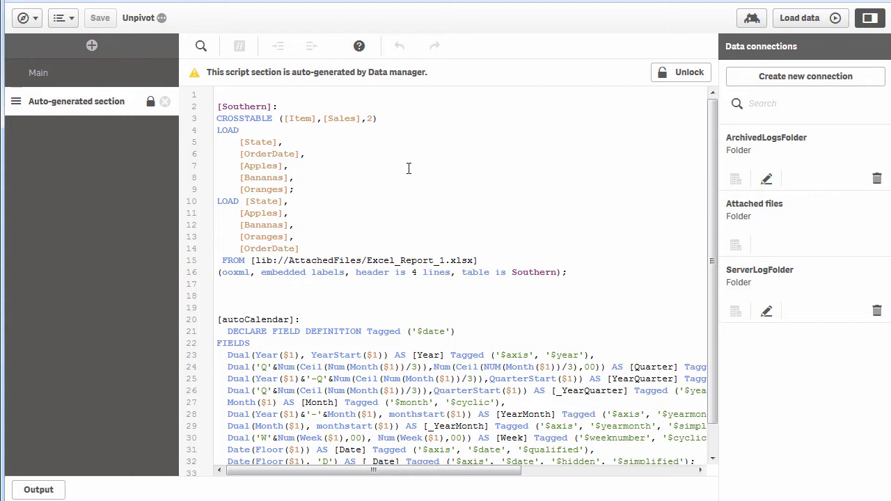
left_click(696, 72)
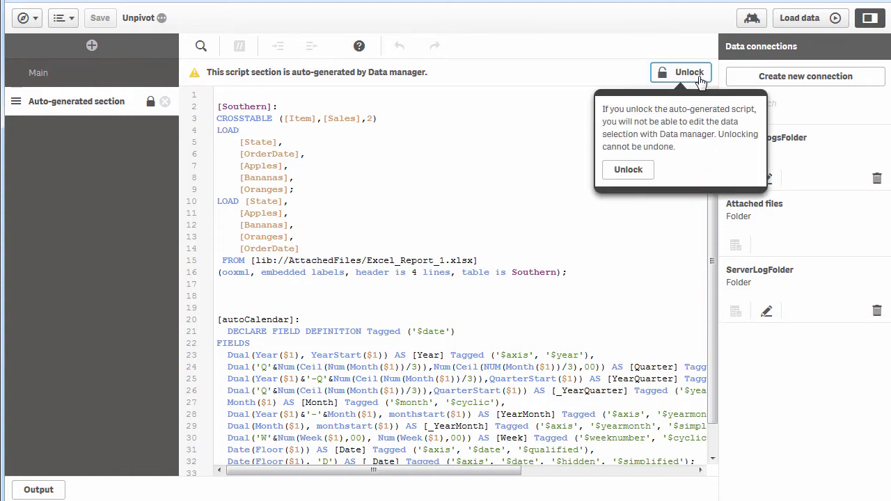
left_click(633, 176)
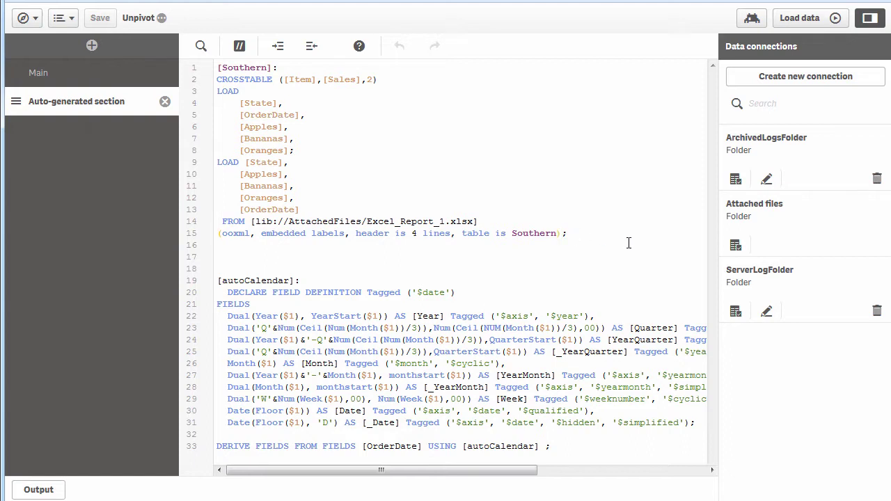
Step: Add where State <> 'Total' to the Southern load and reload the data
key("Return")
type("where Sta")
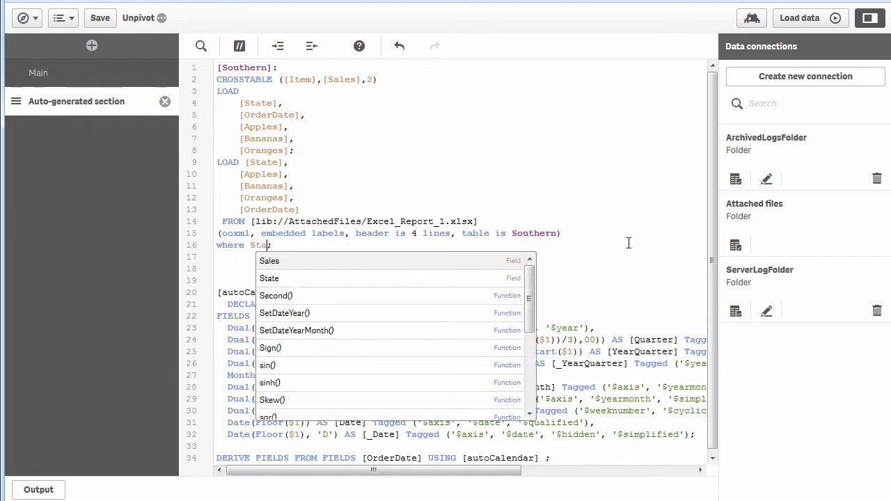
type("te <> 'Total")
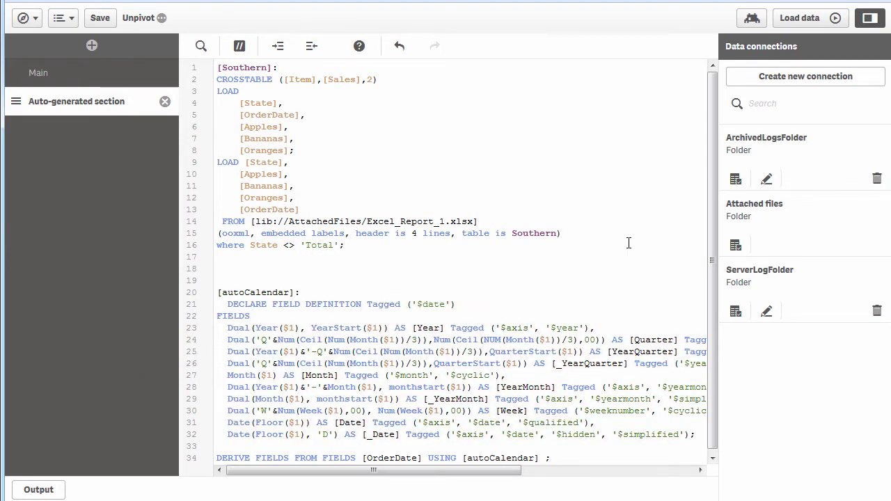
left_click(803, 27)
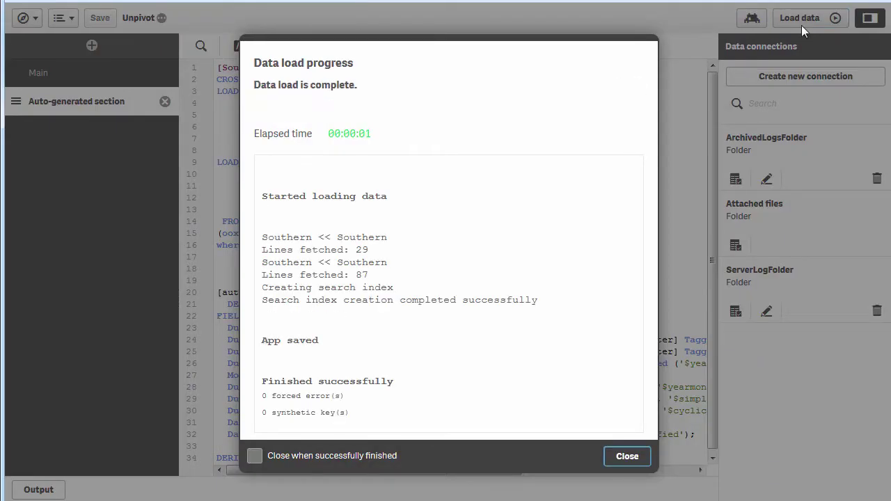
left_click(626, 458)
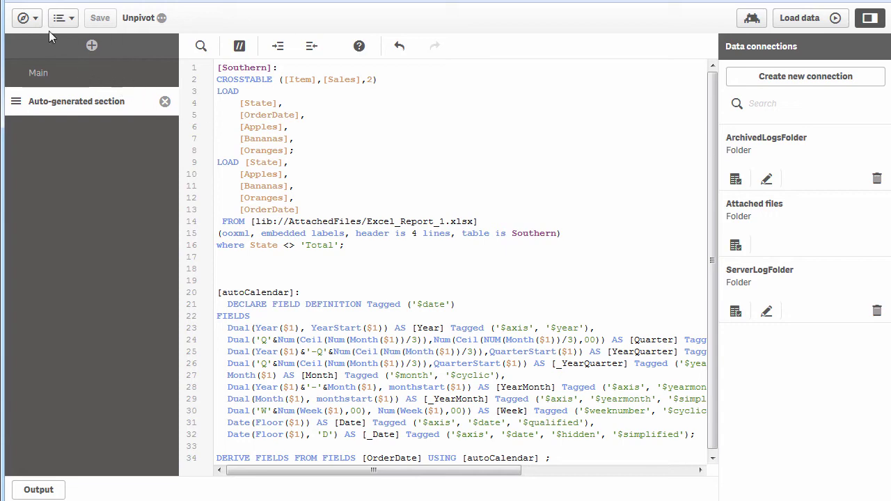
Step: Open My new sheet in edit mode and place a table on it
left_click(26, 18)
left_click(61, 63)
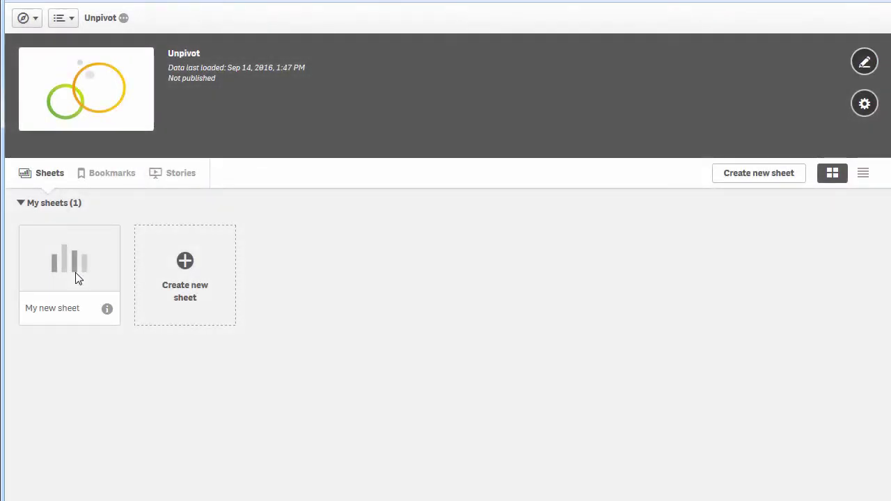
left_click(77, 278)
left_click(595, 19)
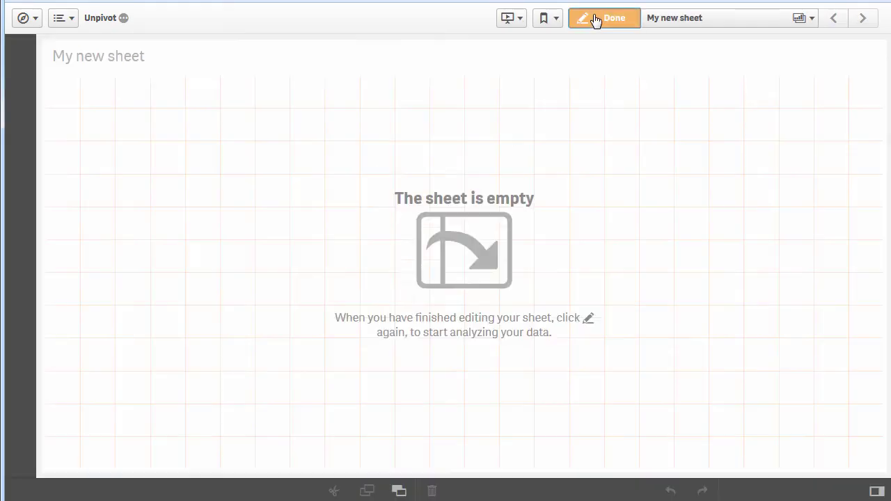
left_click(20, 49)
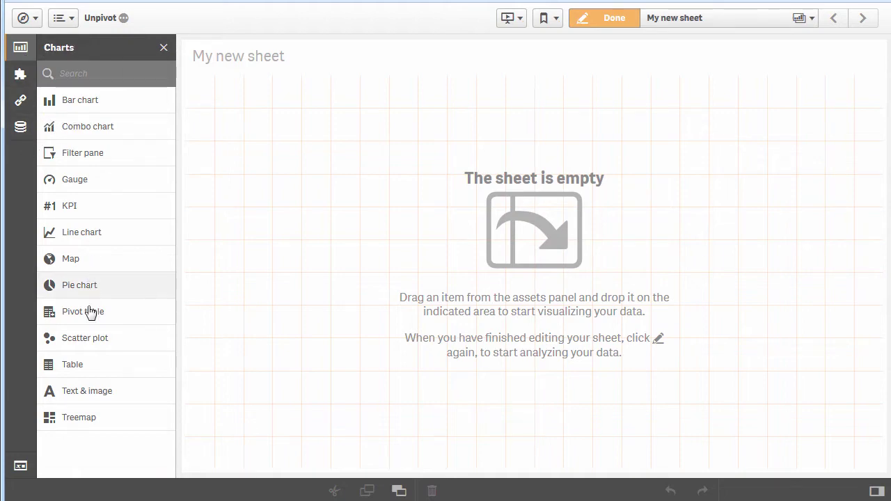
left_click_drag(90, 369, 459, 237)
Step: Give the table an Item dimension and a Sum(Sales) measure
left_click(394, 307)
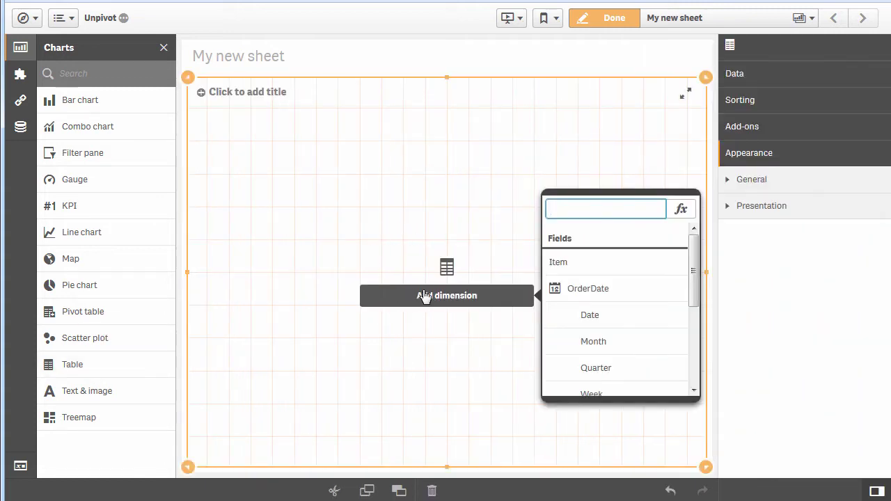
scroll(617, 313, "down", 1)
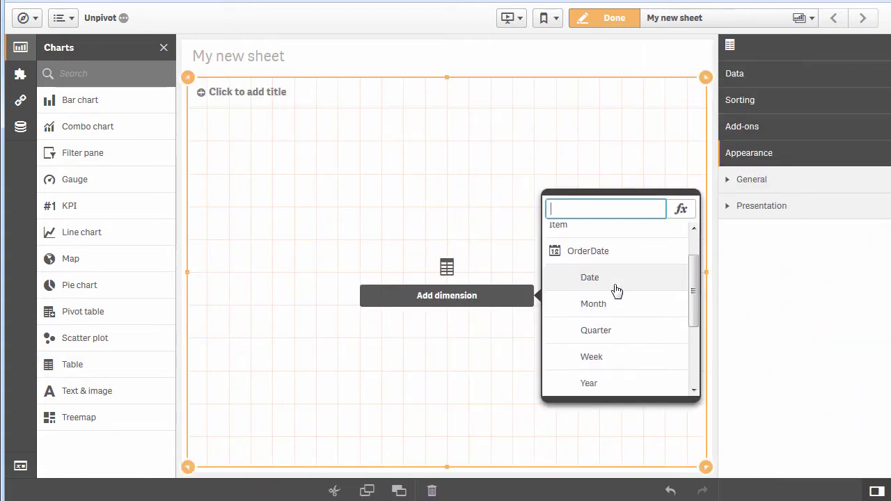
left_click(613, 236)
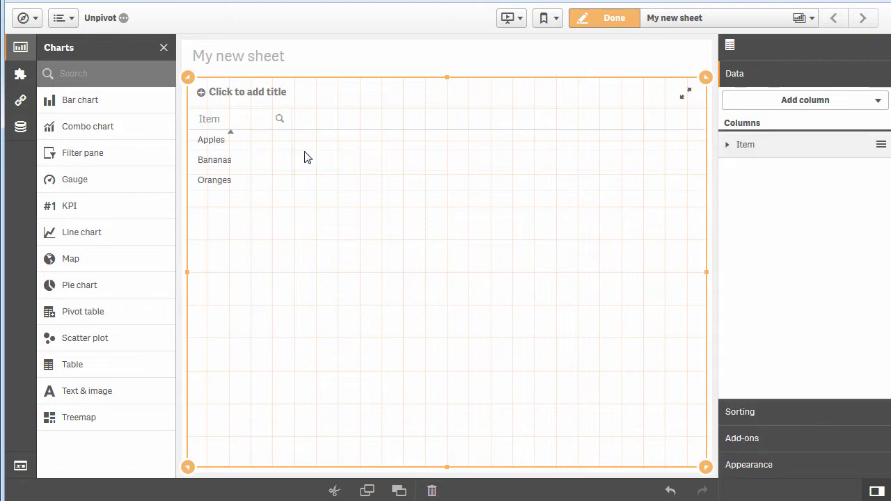
left_click(20, 132)
left_click_drag(76, 202, 406, 237)
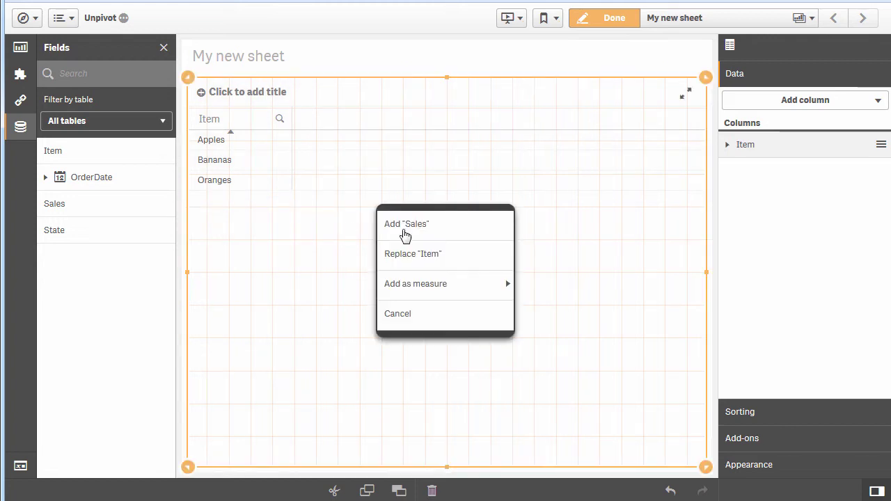
left_click(449, 284)
left_click(443, 266)
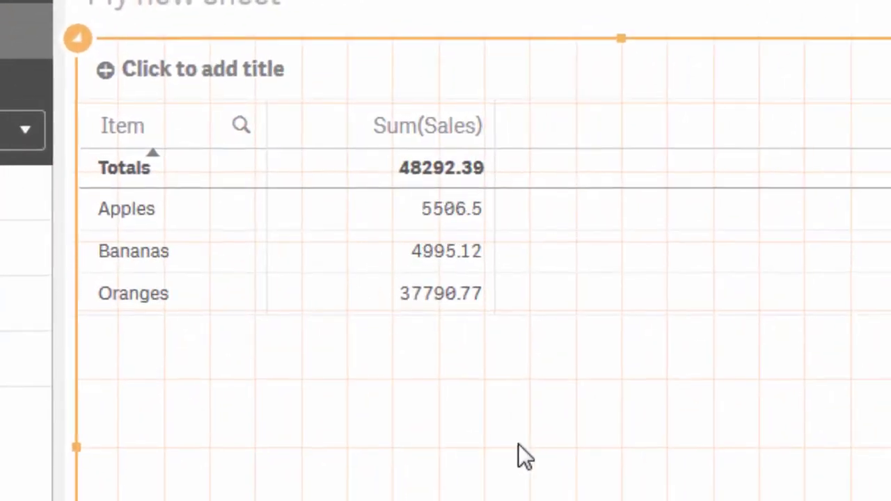
key("alt+Tab")
left_click(441, 332)
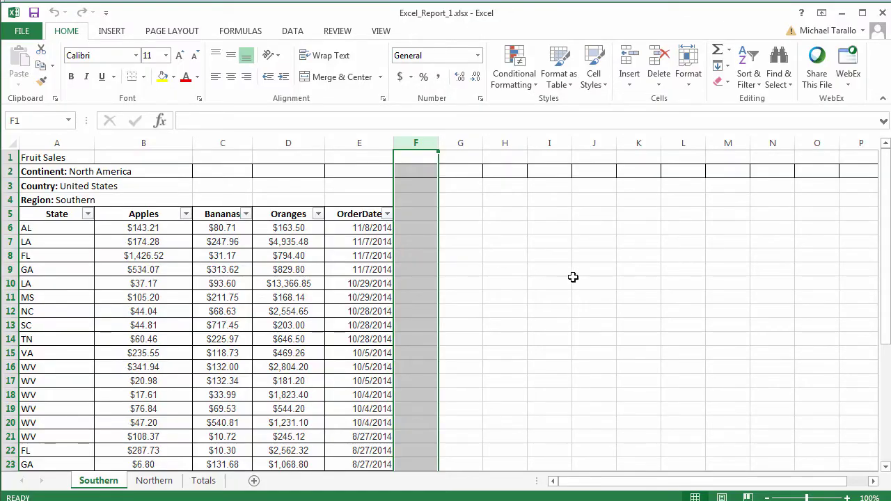
scroll(682, 298, "down", 7)
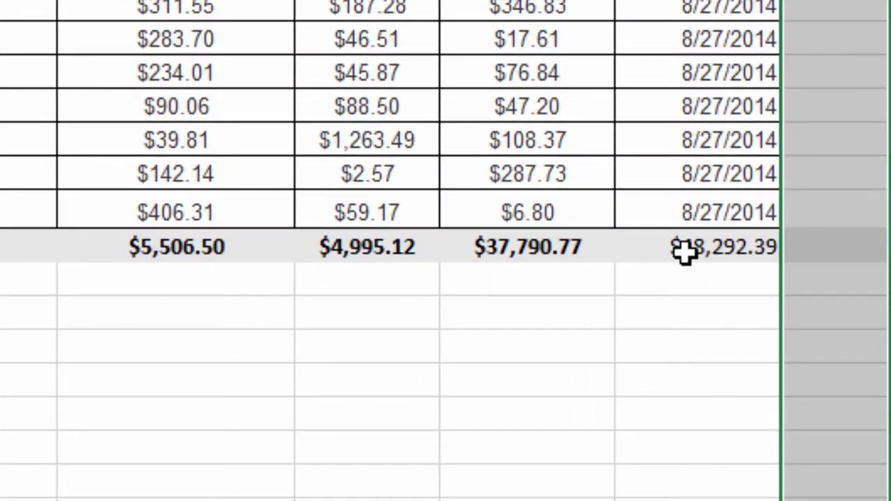
left_click(519, 300)
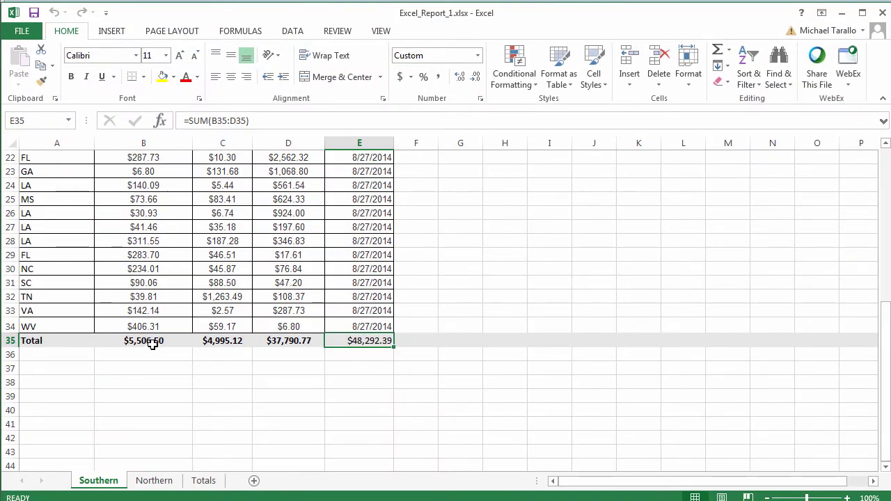
scroll(170, 313, "up", 7)
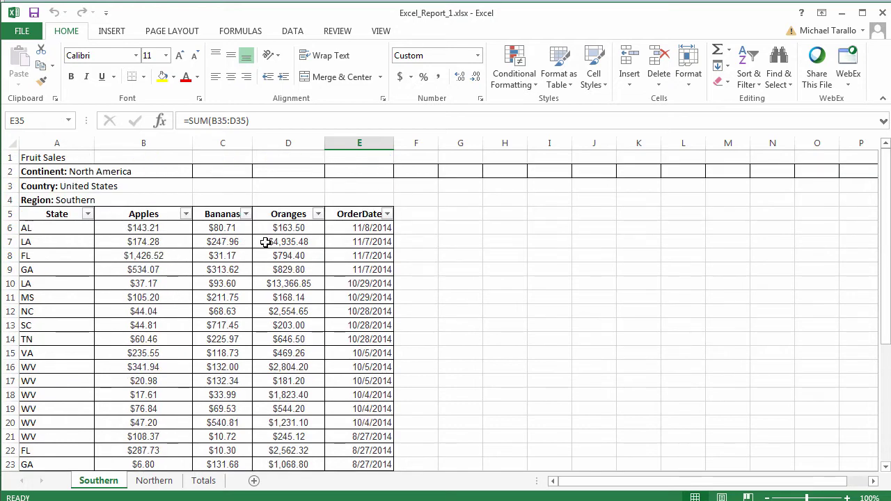
scroll(268, 278, "down", 8)
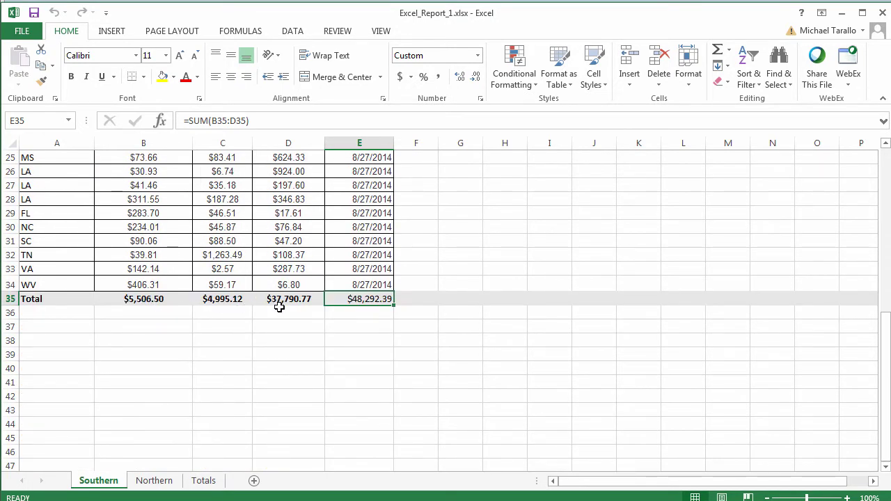
key("alt")
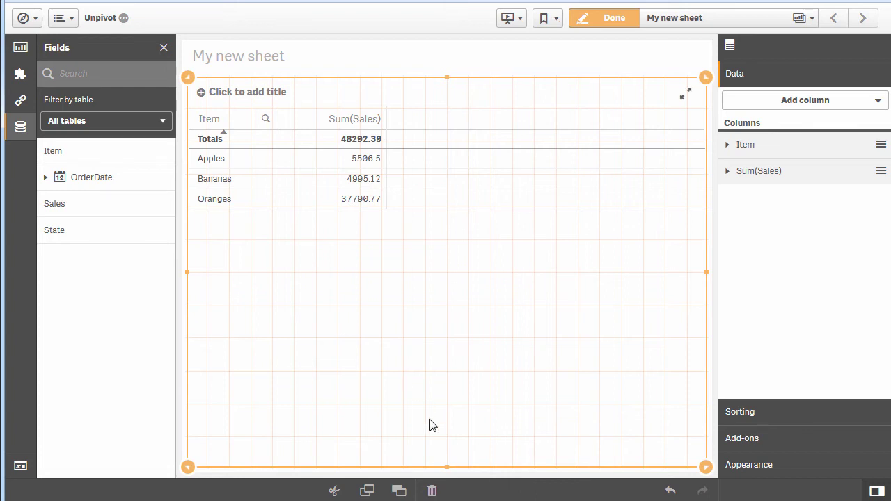
Step: Copy the Southern load script into a new script section named Northern
left_click(30, 19)
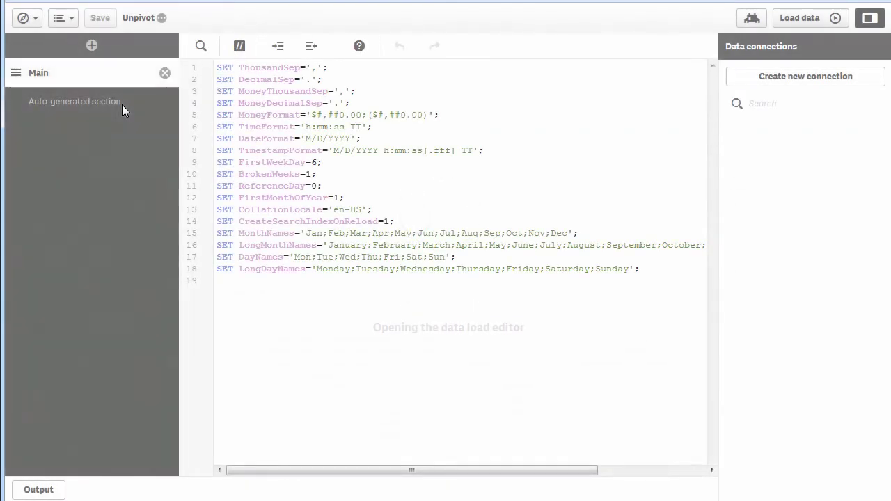
left_click(122, 105)
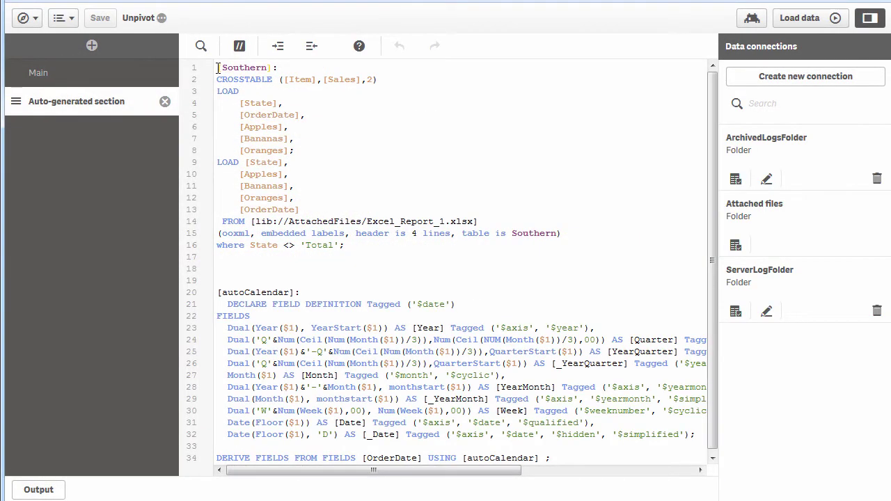
left_click_drag(217, 67, 428, 246)
key("ctrl+c")
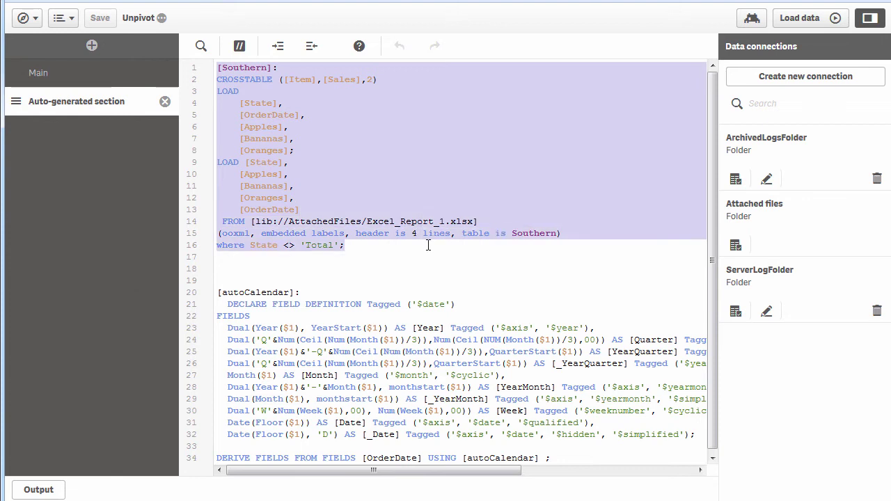
left_click(367, 268)
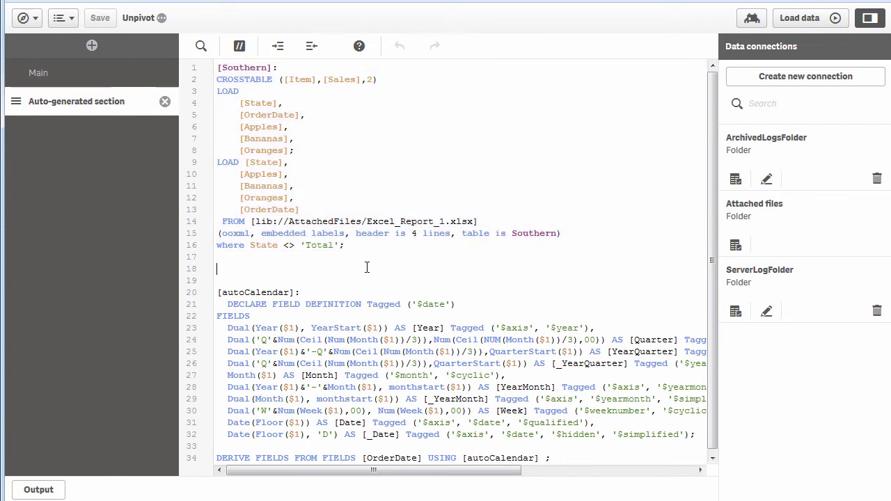
left_click(92, 45)
type("Northern")
left_click(256, 161)
key("ctrl+v")
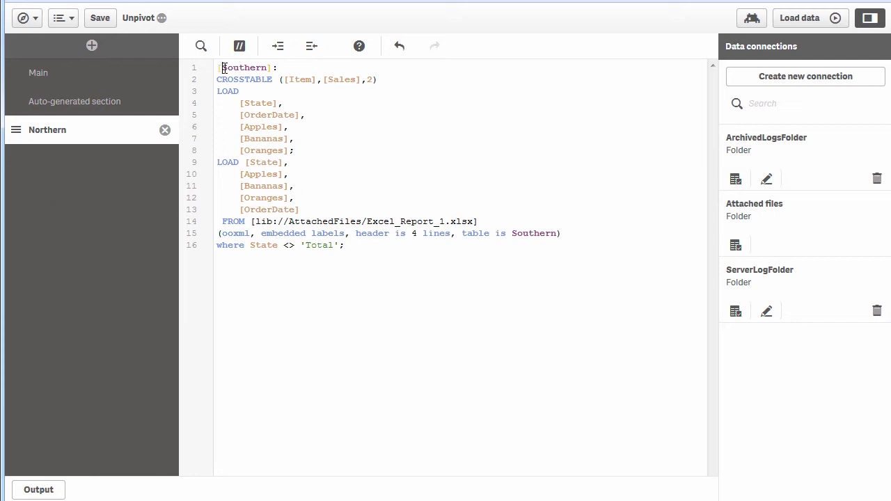
Step: Change the pasted script's table label and sheet name from Southern to Northern
key("Delete")
type("N")
key("Delete")
type("N")
key("Right")
key("Delete")
key("Delete")
type("ern")
key("BackSpace")
type("r")
Step: Reload the data including the Northern section and open the data model viewer
left_click(784, 21)
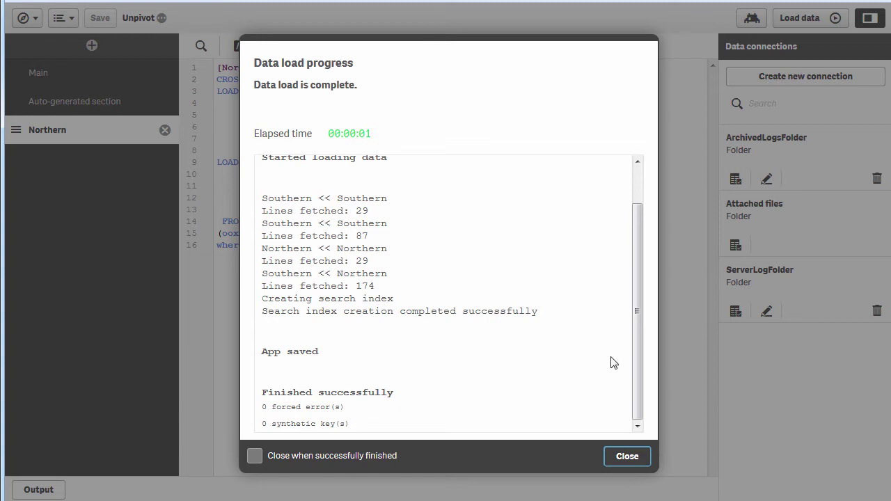
left_click(620, 458)
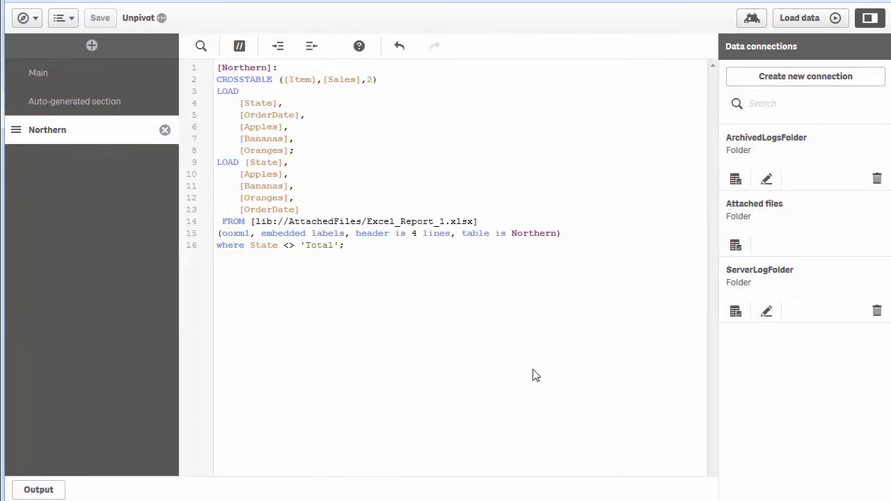
left_click(34, 23)
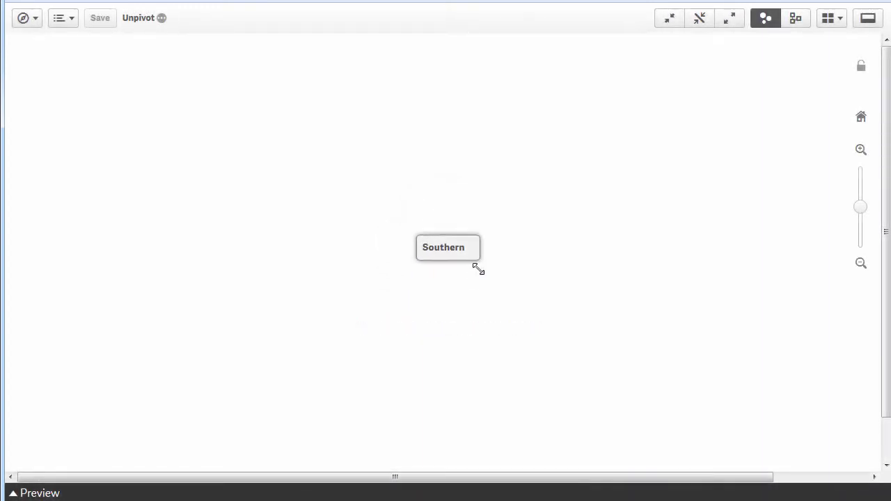
Step: Expand the Southern table box and preview its 174 rows of State, OrderDate, Item, Sales
left_click_drag(479, 270, 506, 454)
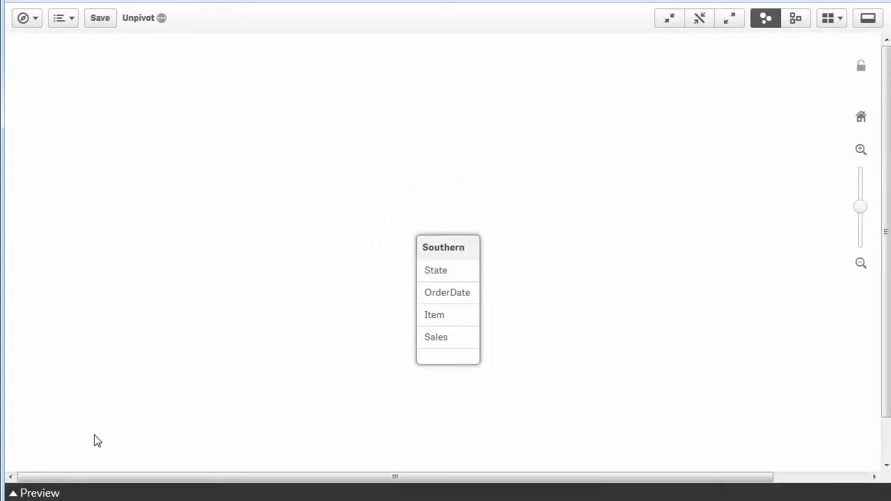
left_click(26, 494)
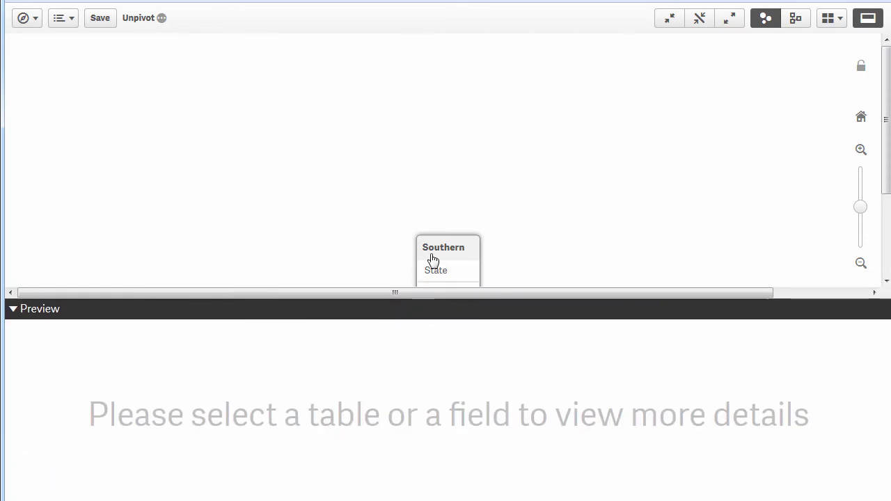
left_click_drag(434, 255, 429, 139)
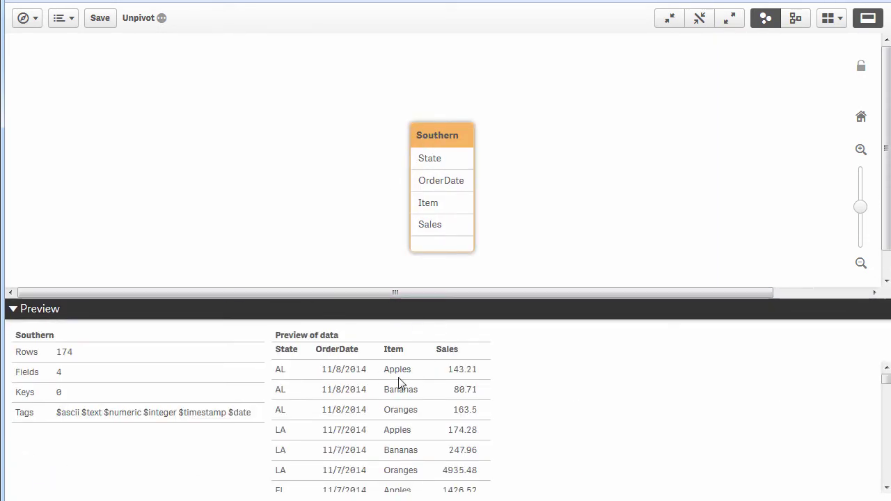
scroll(399, 380, "down", 1)
scroll(399, 380, "down", 10)
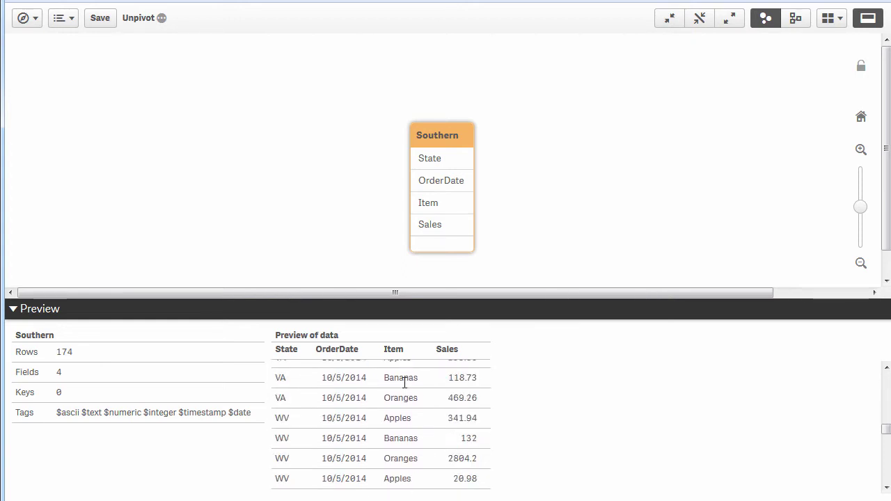
scroll(407, 392, "up", 10)
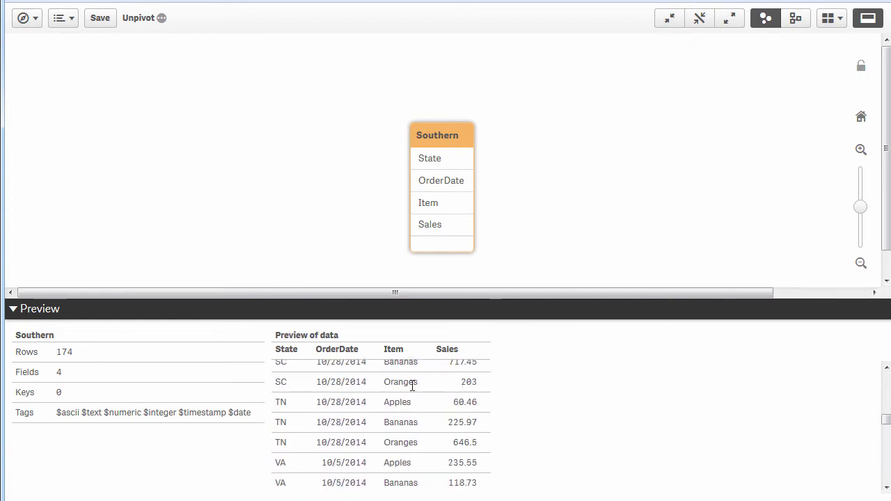
scroll(412, 386, "up", 1)
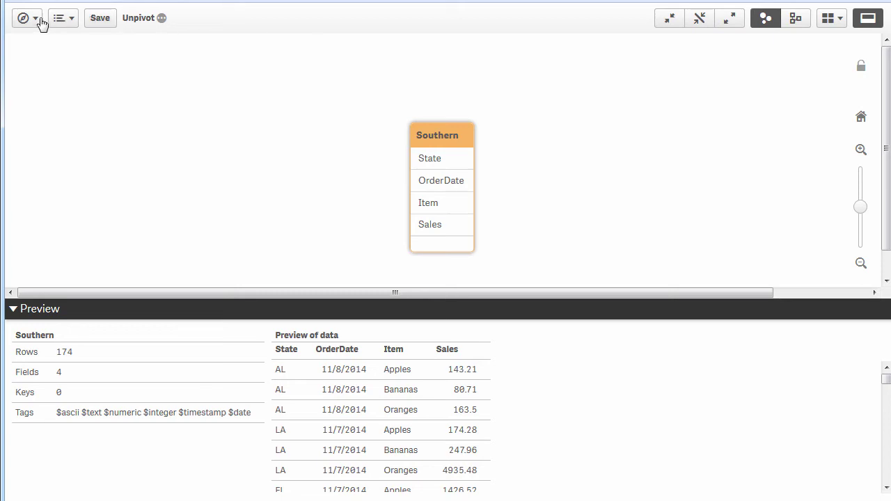
Step: Open the Data load editor at the Auto-generated section that loads the Southern table
left_click(39, 22)
left_click(112, 110)
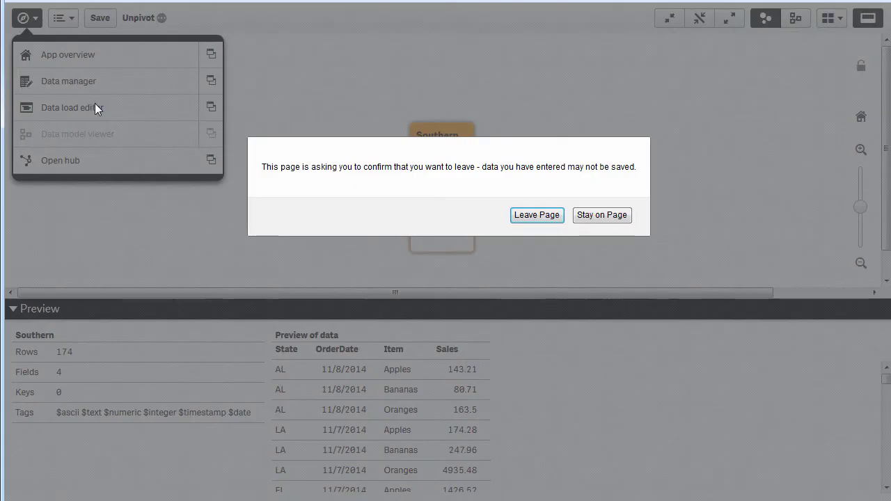
left_click(551, 220)
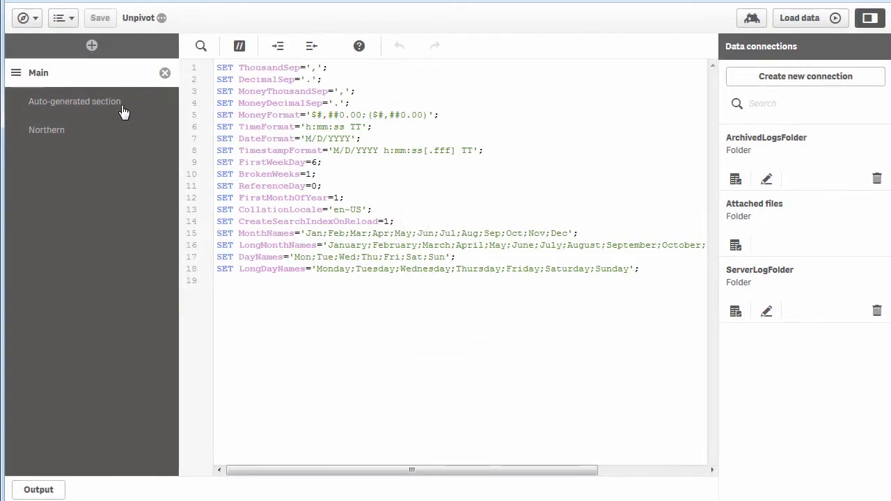
left_click(93, 103)
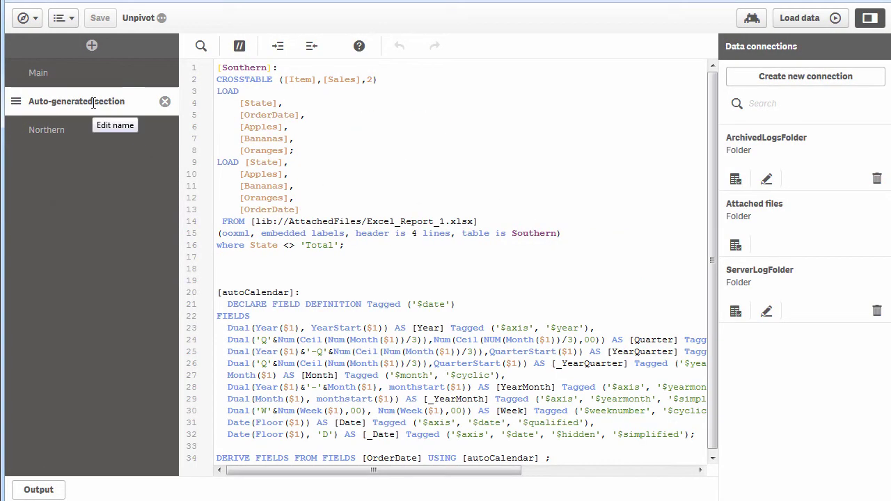
left_click(93, 103)
left_click(300, 186)
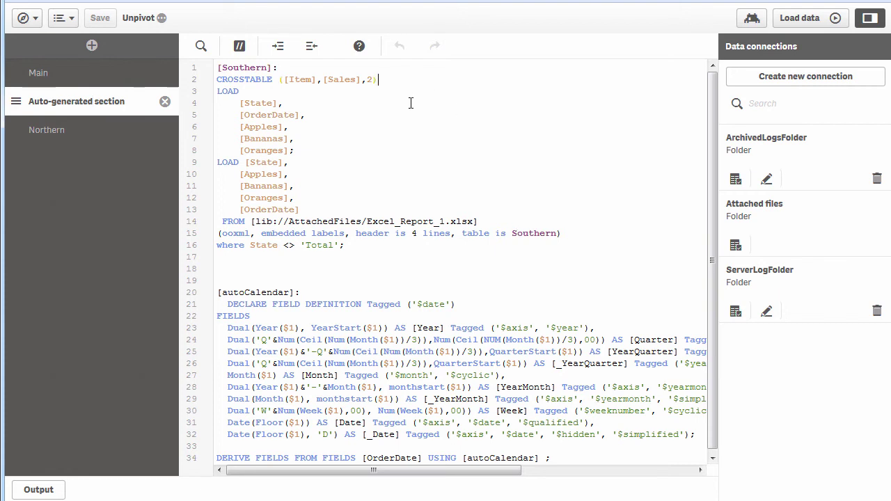
Step: Insert 'Southern' as Region above [State] and change the CROSSTABLE qualifier count to 3
left_click(304, 104)
key("Home")
key("Return")
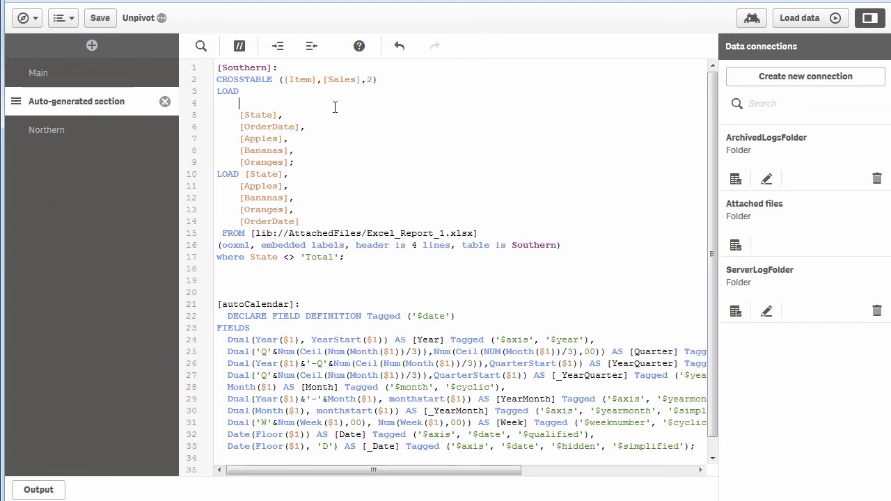
type("'")
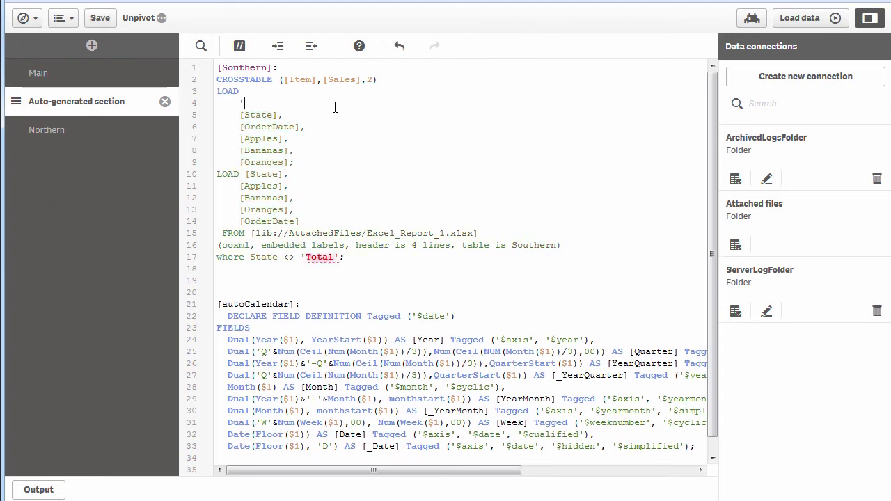
type("Southern")
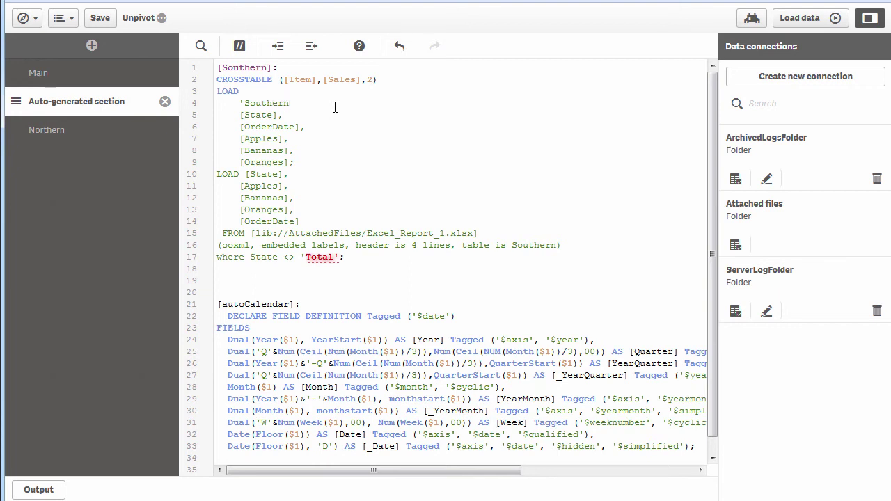
type("' as Region,")
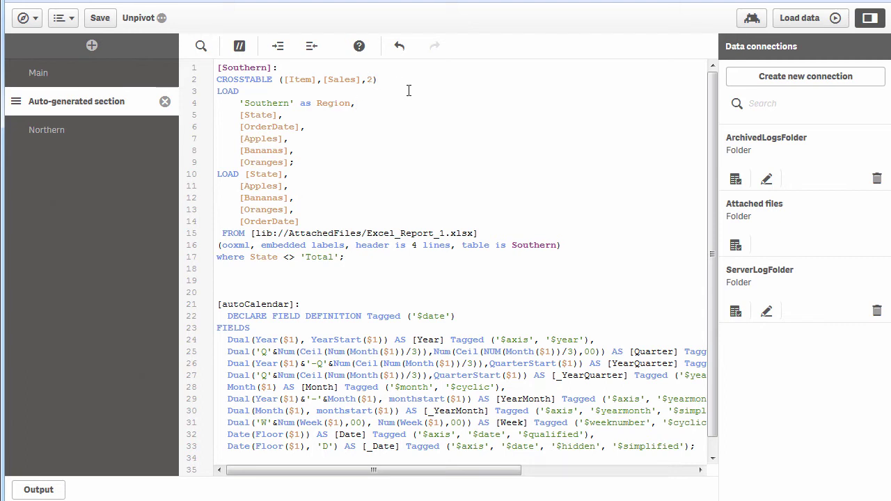
type("3")
Step: In the Northern section, add 'Northern' as Region, above [State] and go to the CROSSTABLE count
left_click(100, 130)
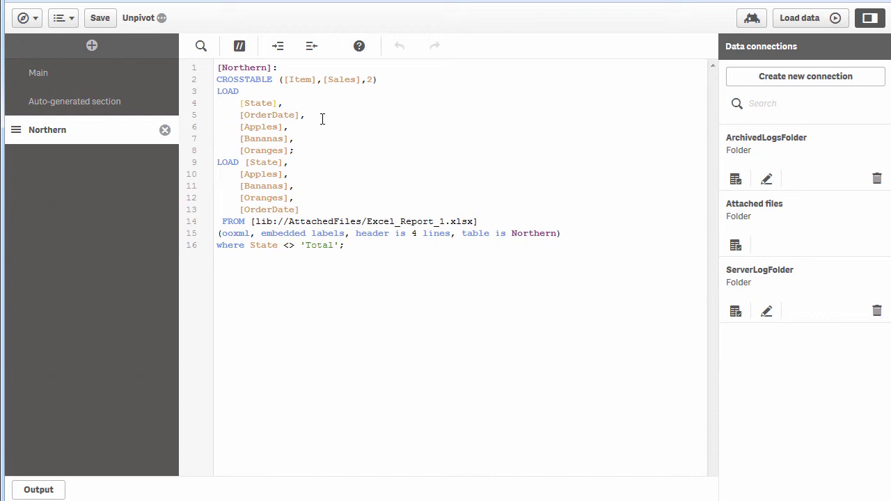
key("Return")
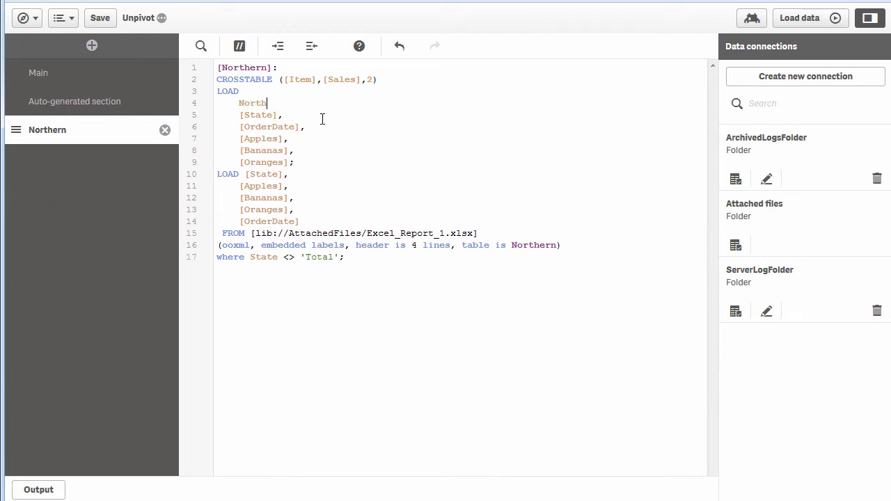
type("Norther")
key("Home")
type("'")
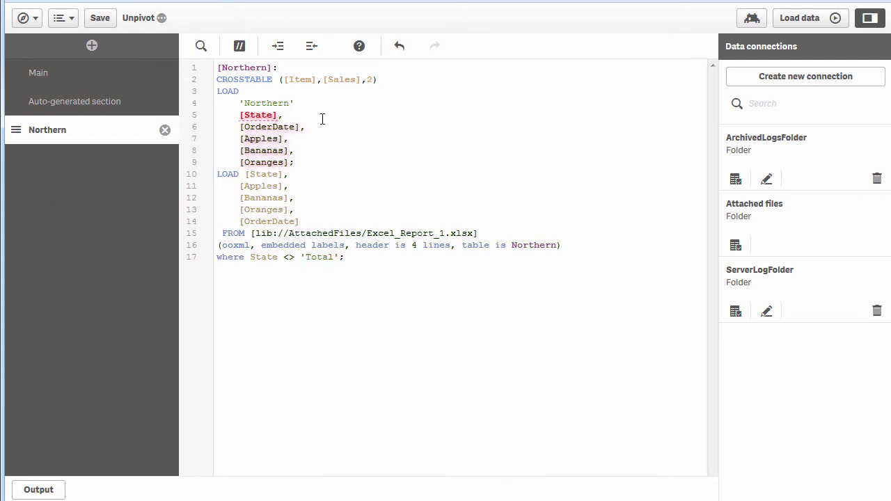
type("as R")
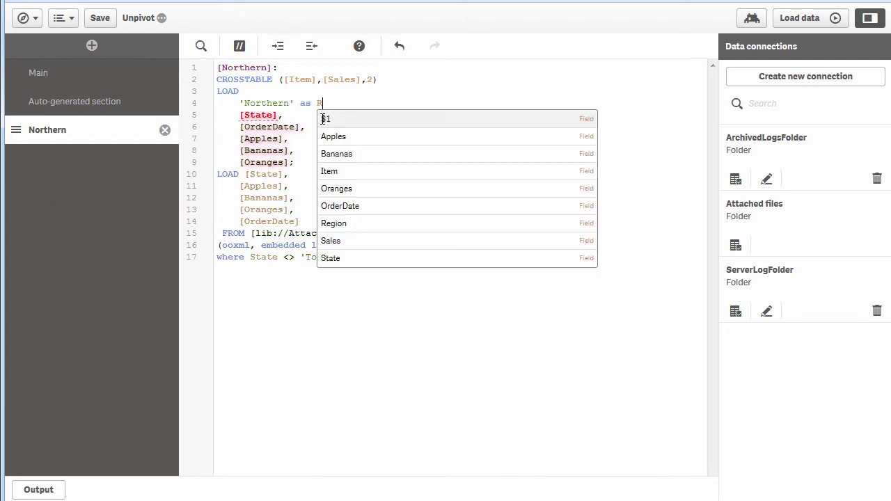
type("egion,")
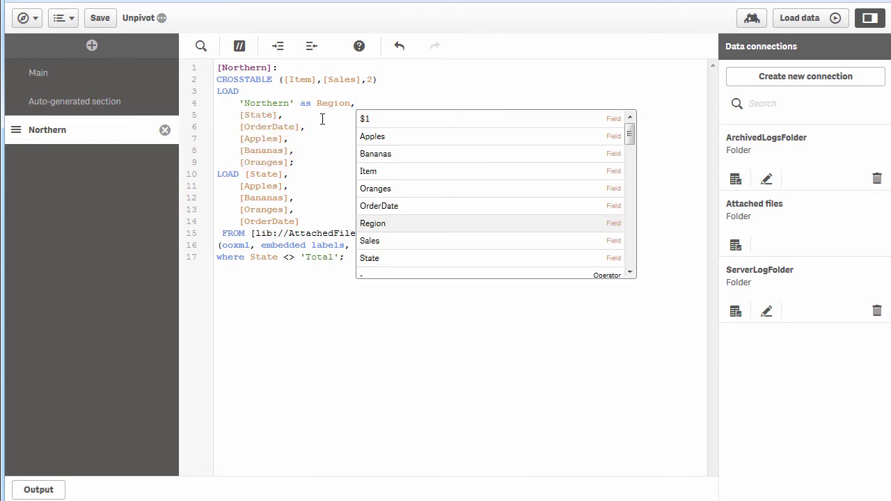
left_click(373, 82)
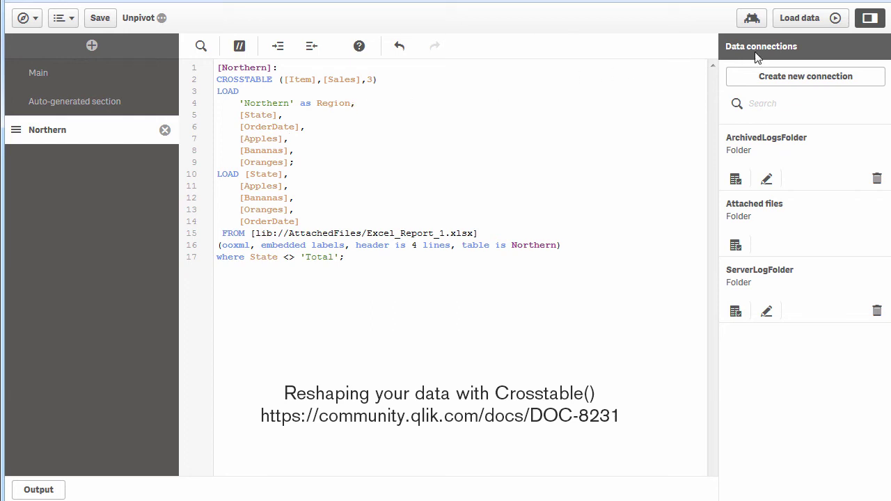
Step: Reload the data with the Region-tagged script and head back to the app overview
left_click(812, 21)
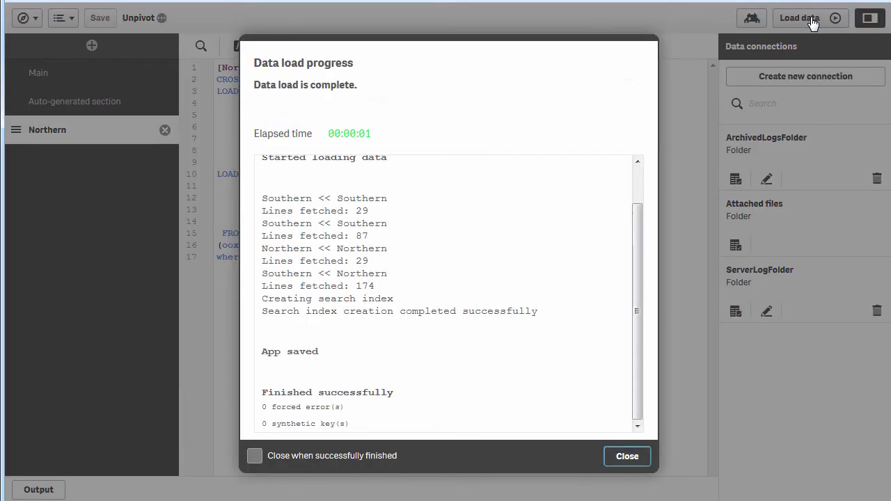
left_click(629, 463)
left_click(26, 19)
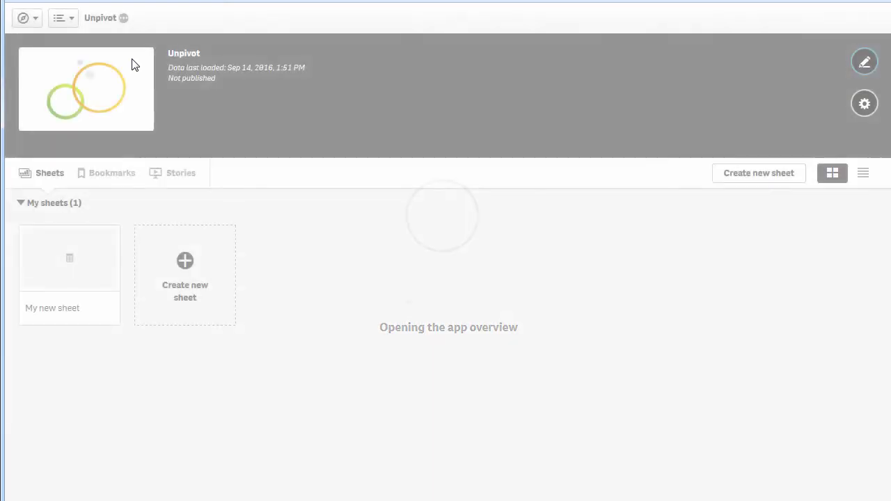
Step: Add Region as the first column of the My new sheet table and narrow the table
left_click(55, 250)
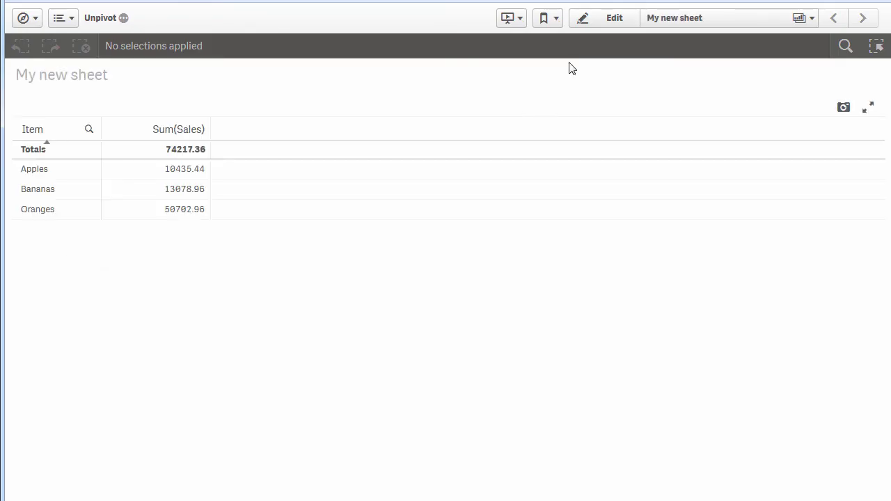
left_click(614, 19)
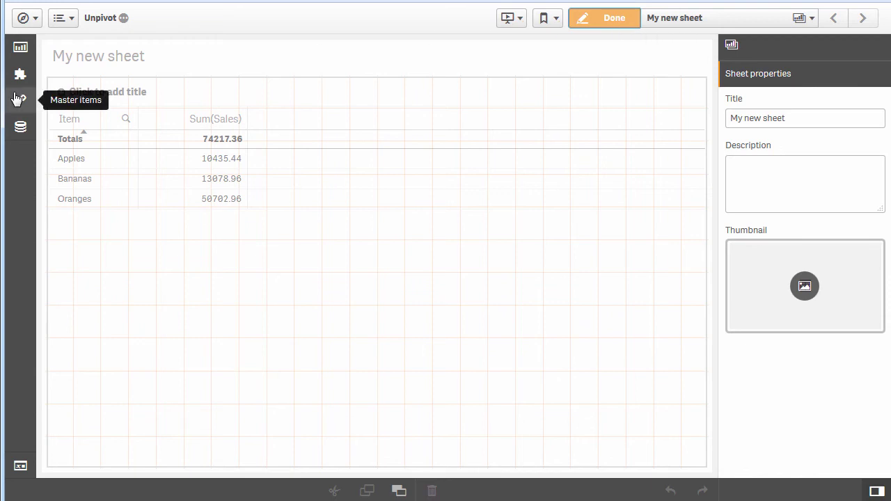
left_click(20, 126)
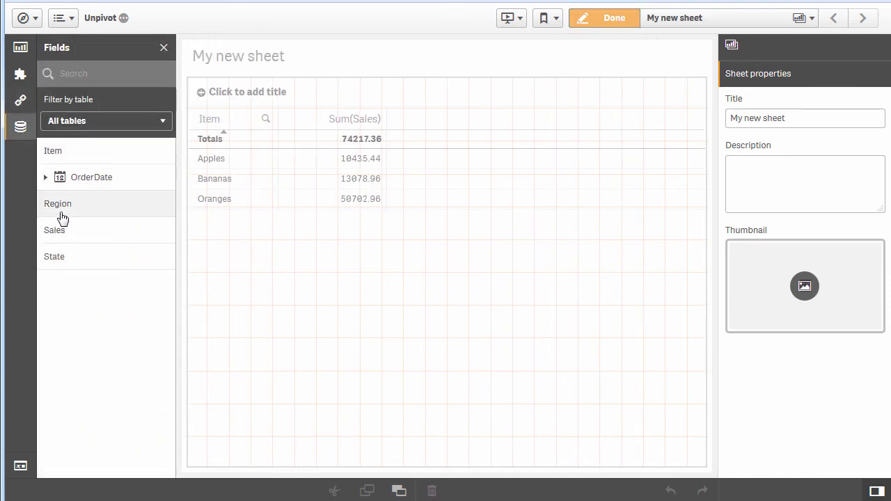
left_click_drag(60, 219, 327, 191)
left_click(409, 224)
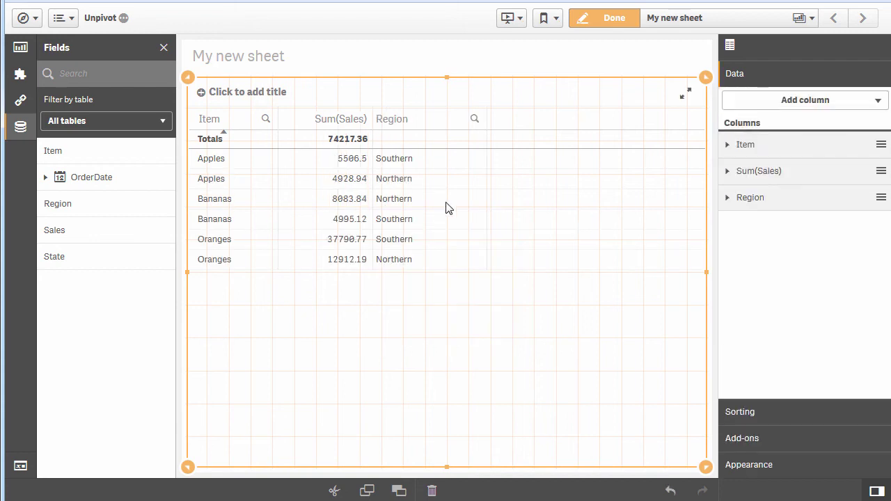
left_click_drag(756, 209, 762, 154)
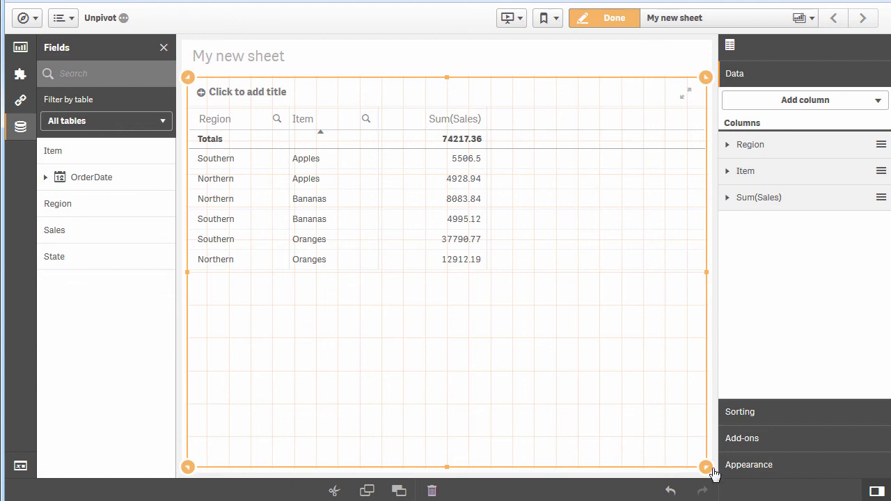
left_click_drag(706, 468, 623, 465)
Step: Finish editing and select Northern, leaving Apples, Bananas and Oranges totalling 25924.97
left_click(595, 17)
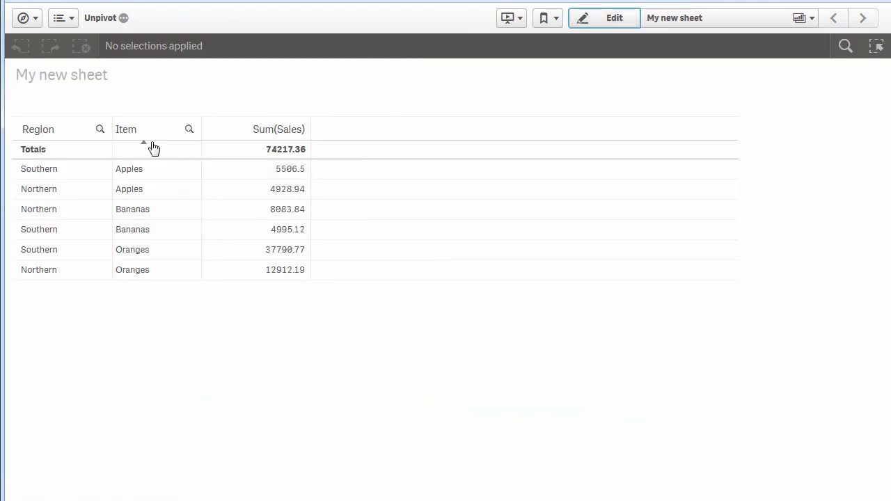
left_click(45, 195)
left_click(85, 103)
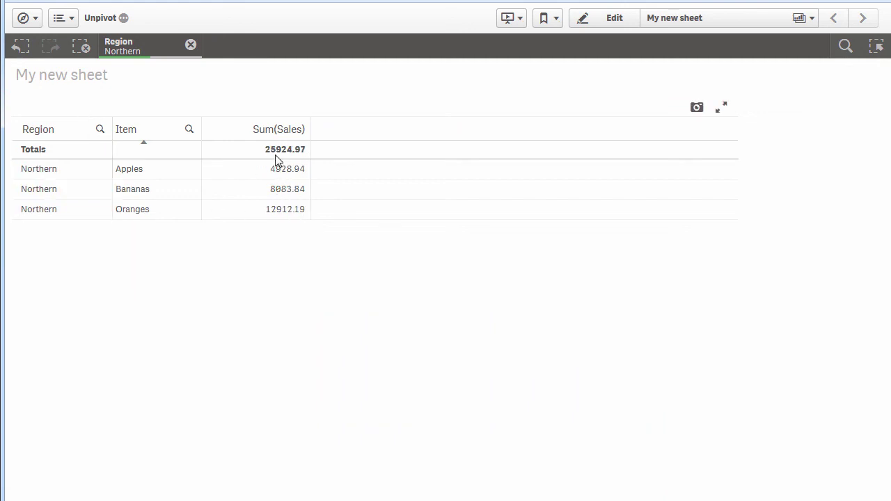
key("alt+Tab")
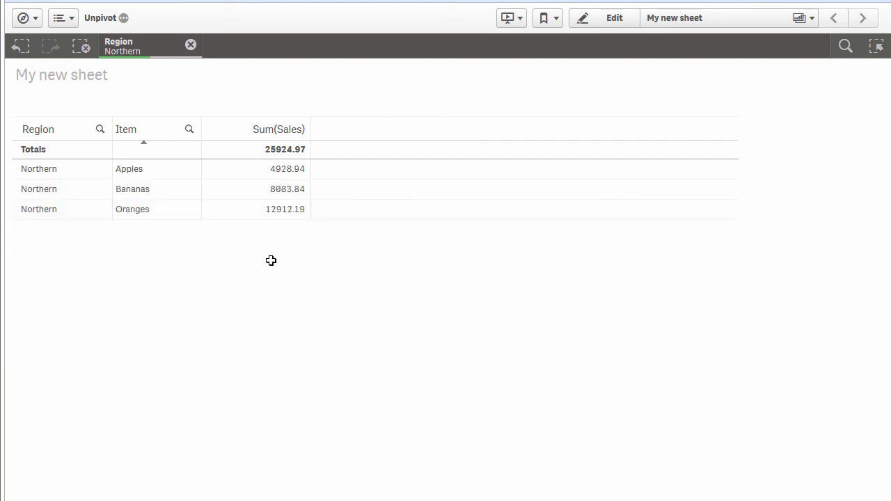
Step: Check the Excel Northern sheet's Total row of $25,924.97, then return to Qlik Sense
left_click(157, 481)
scroll(293, 400, "down", 9)
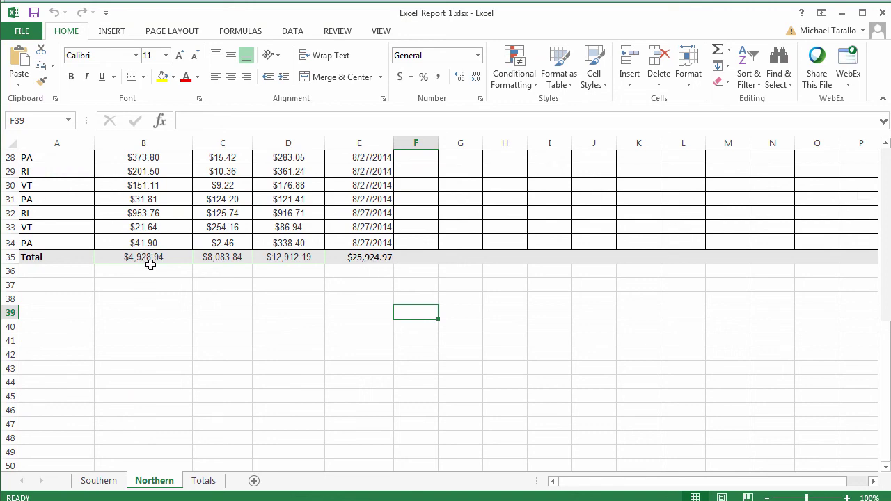
scroll(174, 273, "up", 4)
scroll(179, 274, "up", 5)
scroll(178, 264, "down", 10)
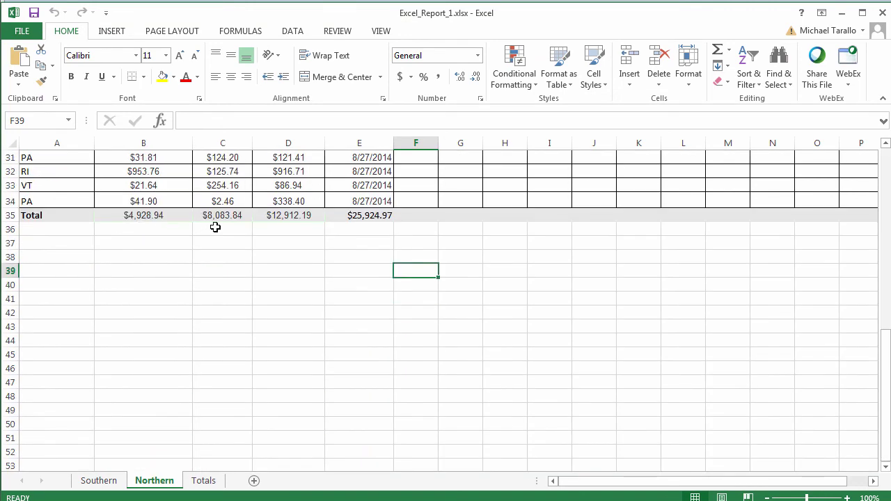
key("alt+Tab")
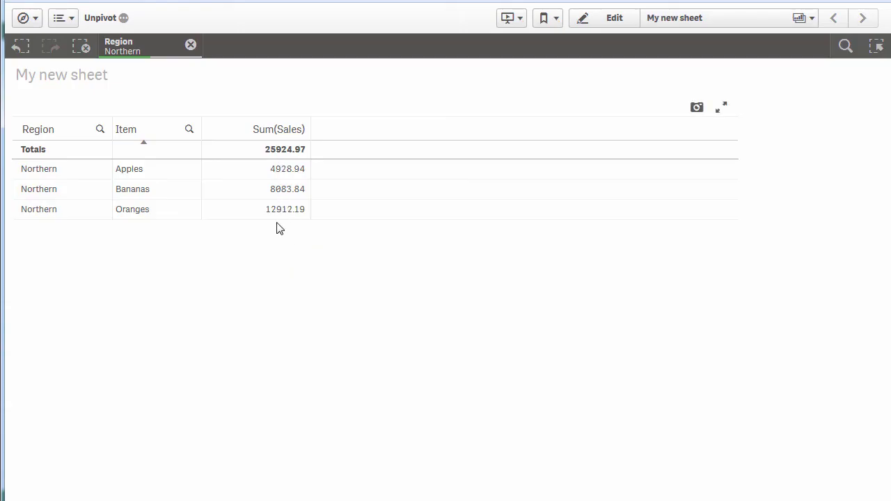
Step: Put My new sheet back into edit mode
left_click(603, 25)
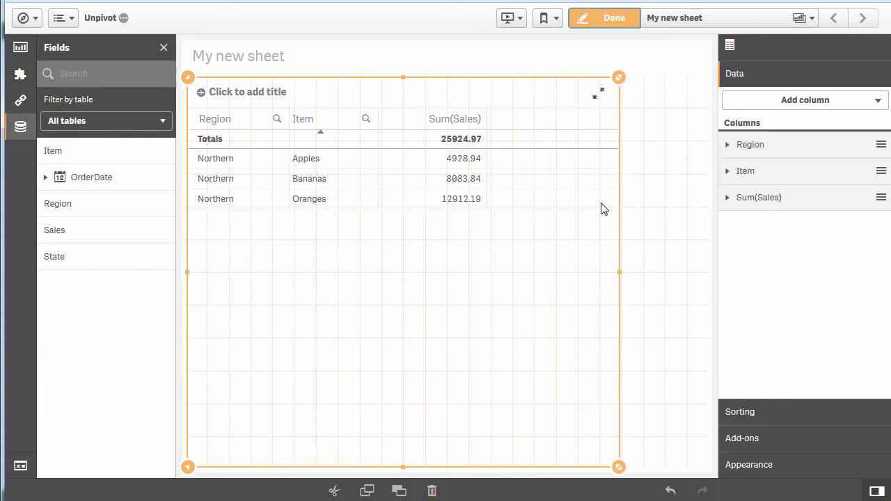